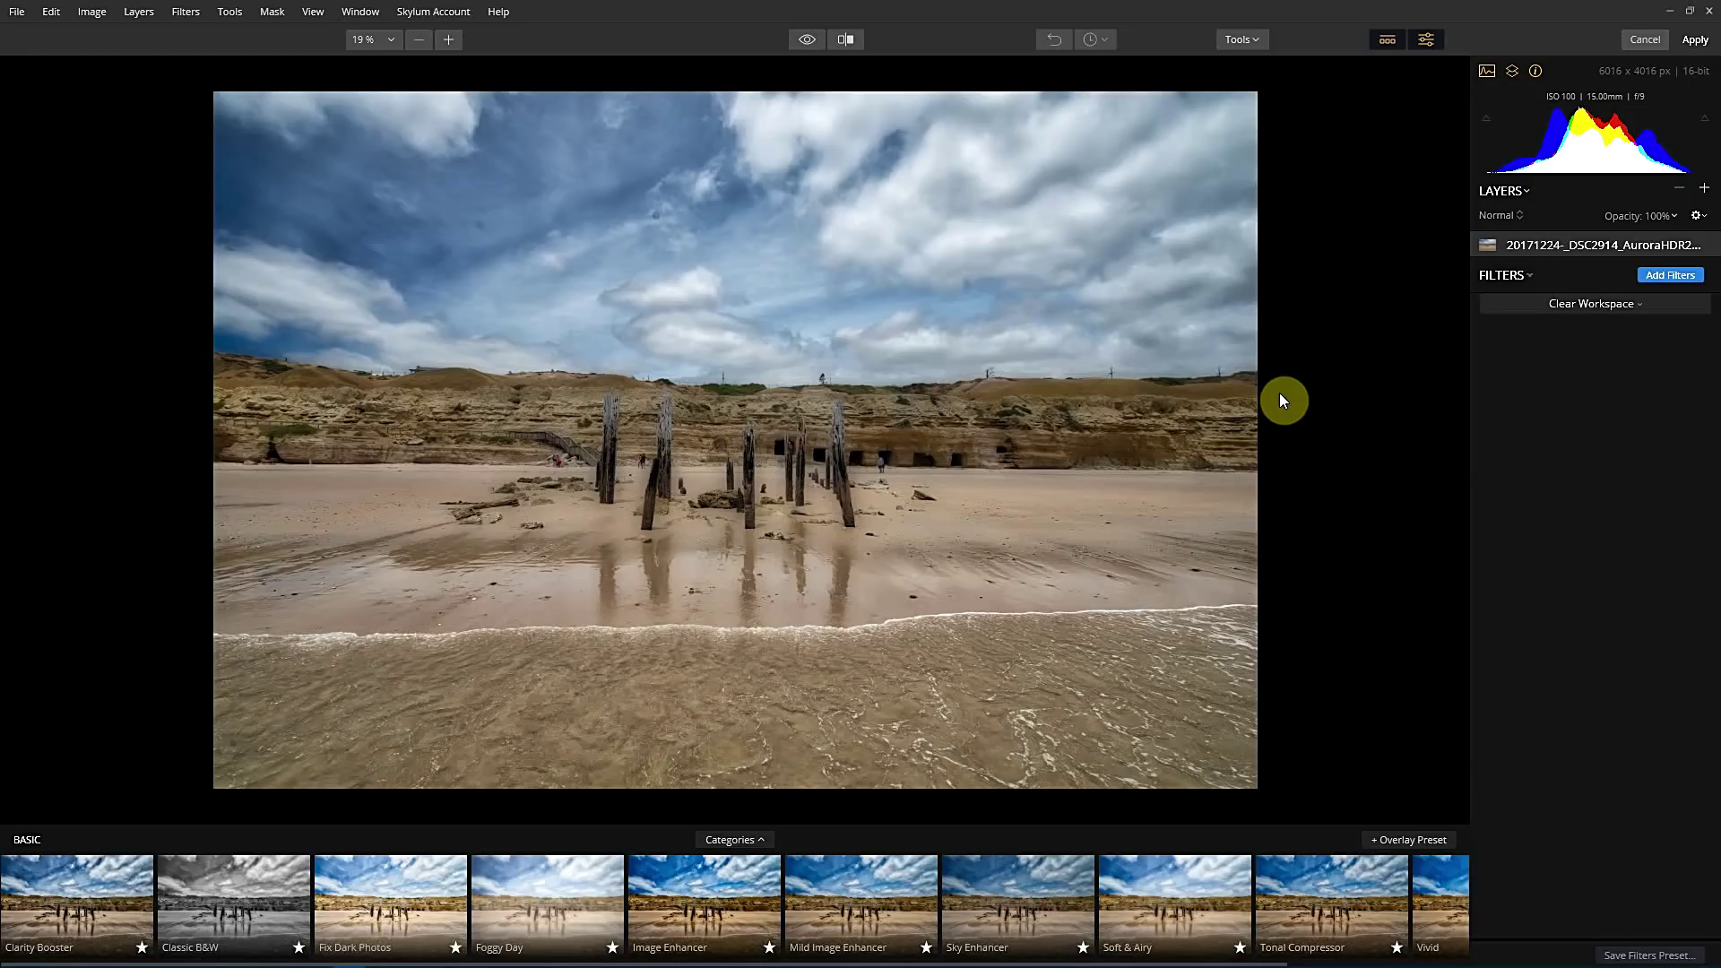
- Apply AI Sky Enhancer to the beach photo at Amount 61 and show a before/after split
{"action": "left_click", "coordinate": [1670, 275]}
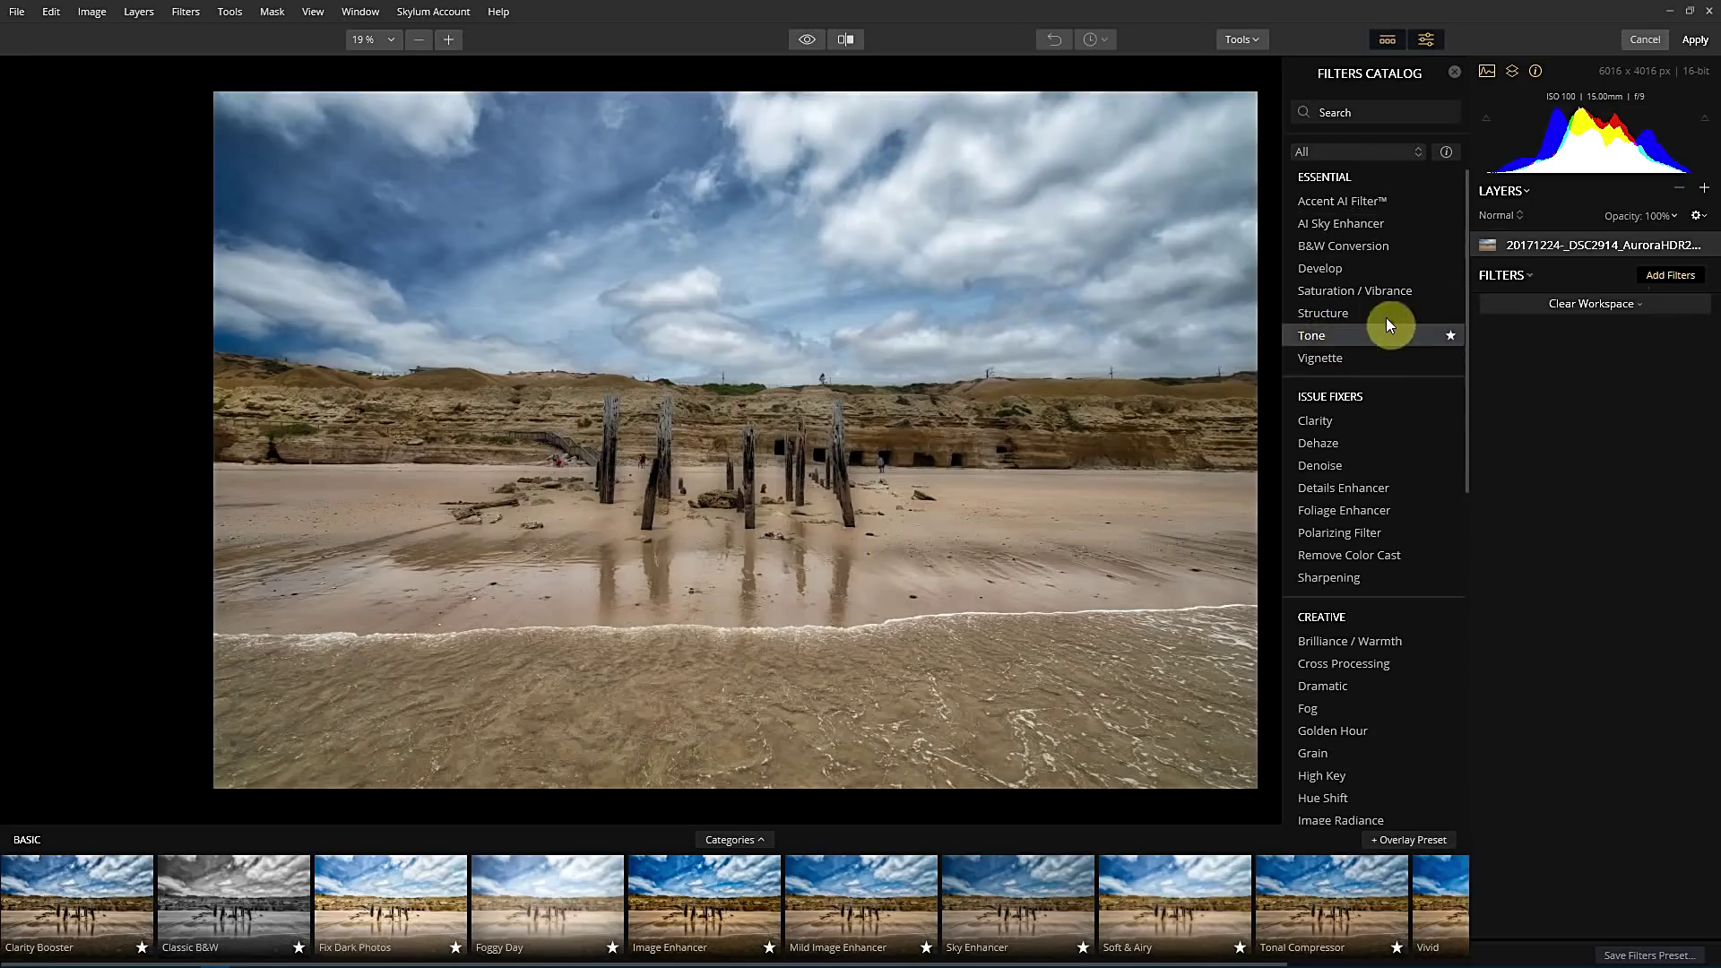
{"action": "left_click", "coordinate": [1391, 224]}
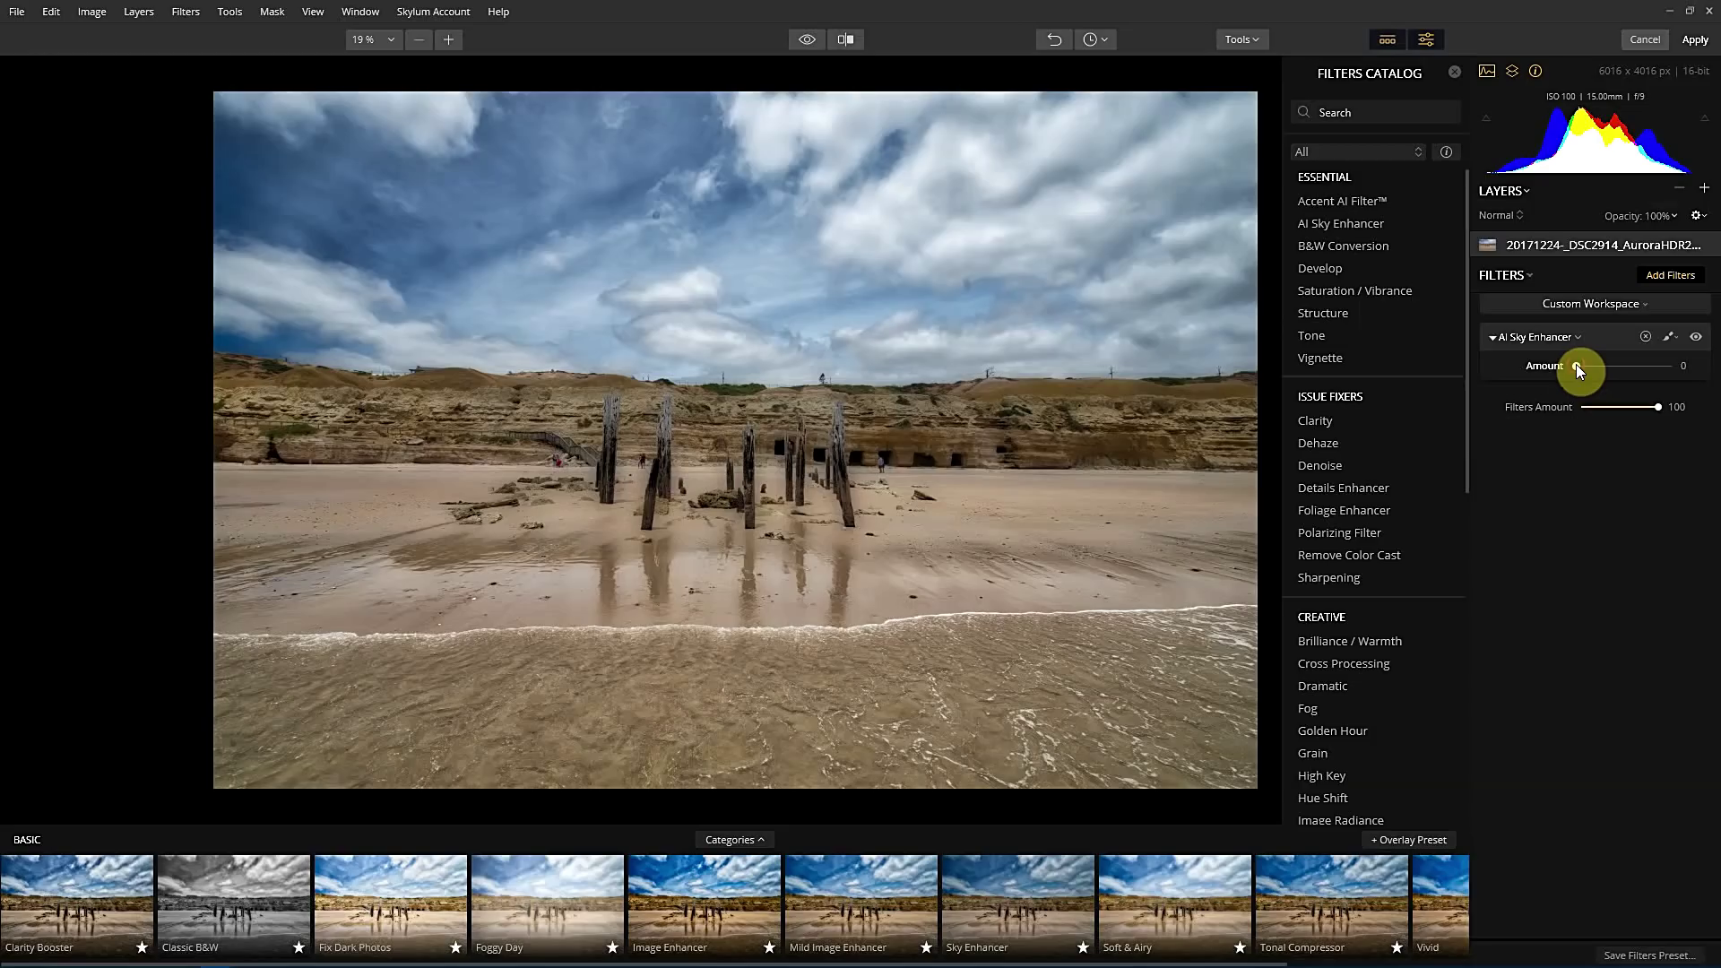
{"action": "left_click_drag", "start_coordinate": [1578, 366], "coordinate": [1679, 376]}
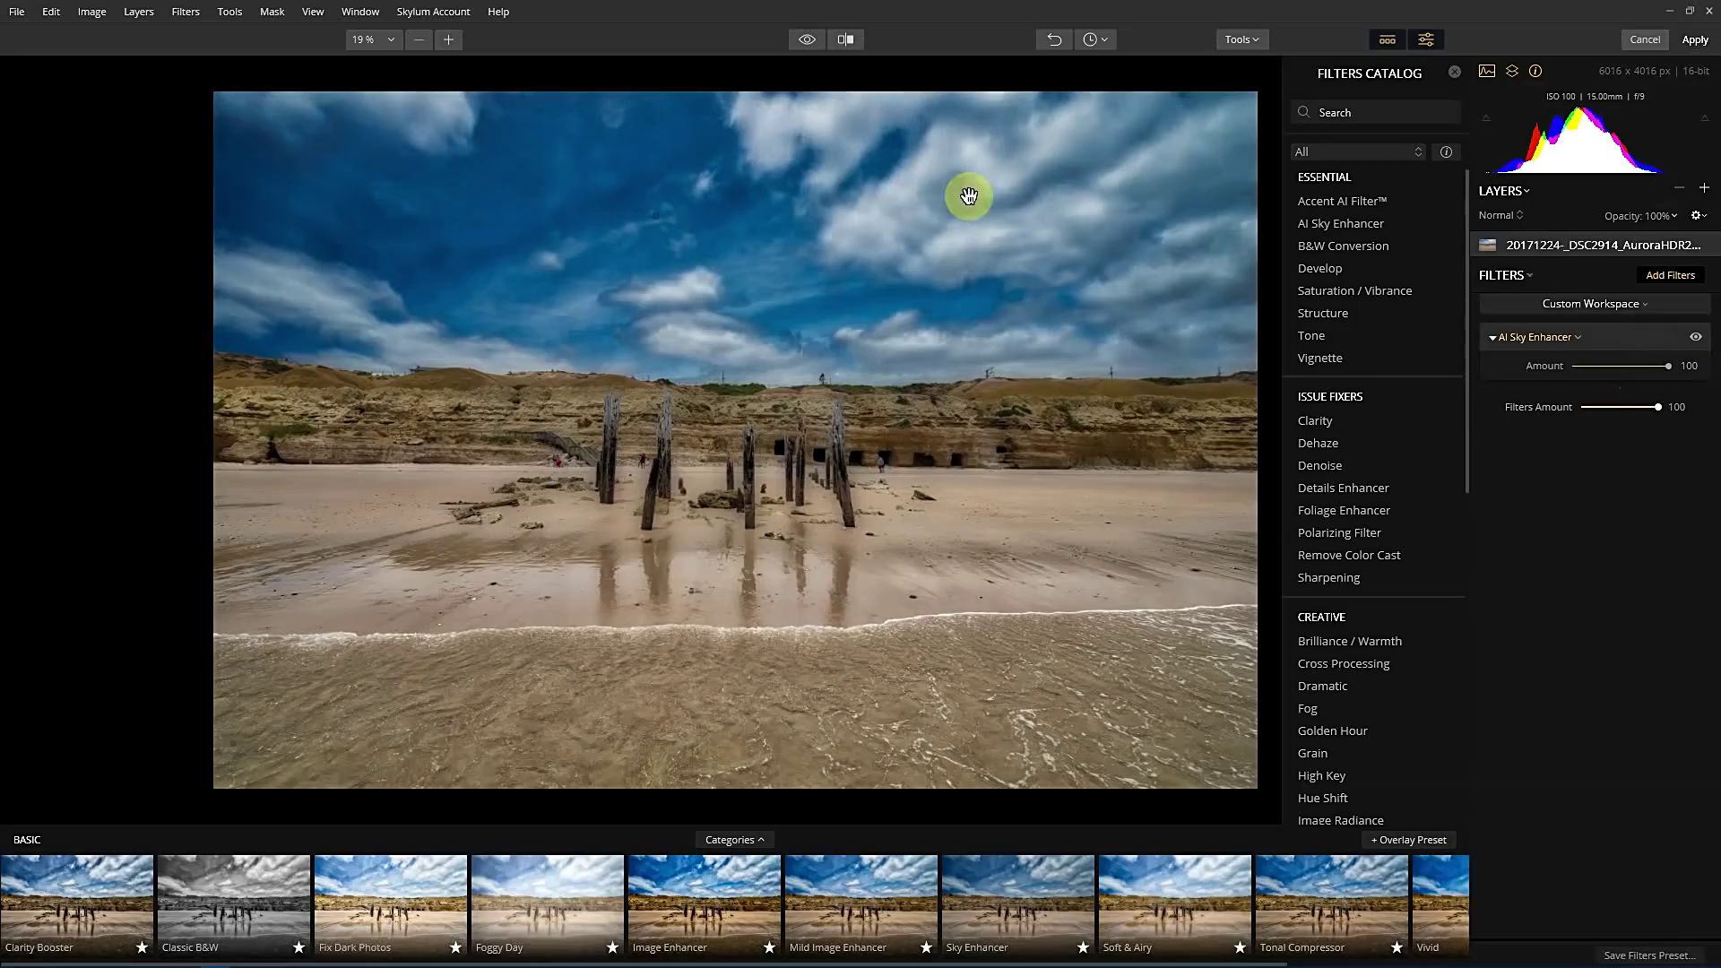
{"action": "left_click", "coordinate": [694, 123]}
{"action": "left_click_drag", "start_coordinate": [1649, 368], "coordinate": [1629, 370]}
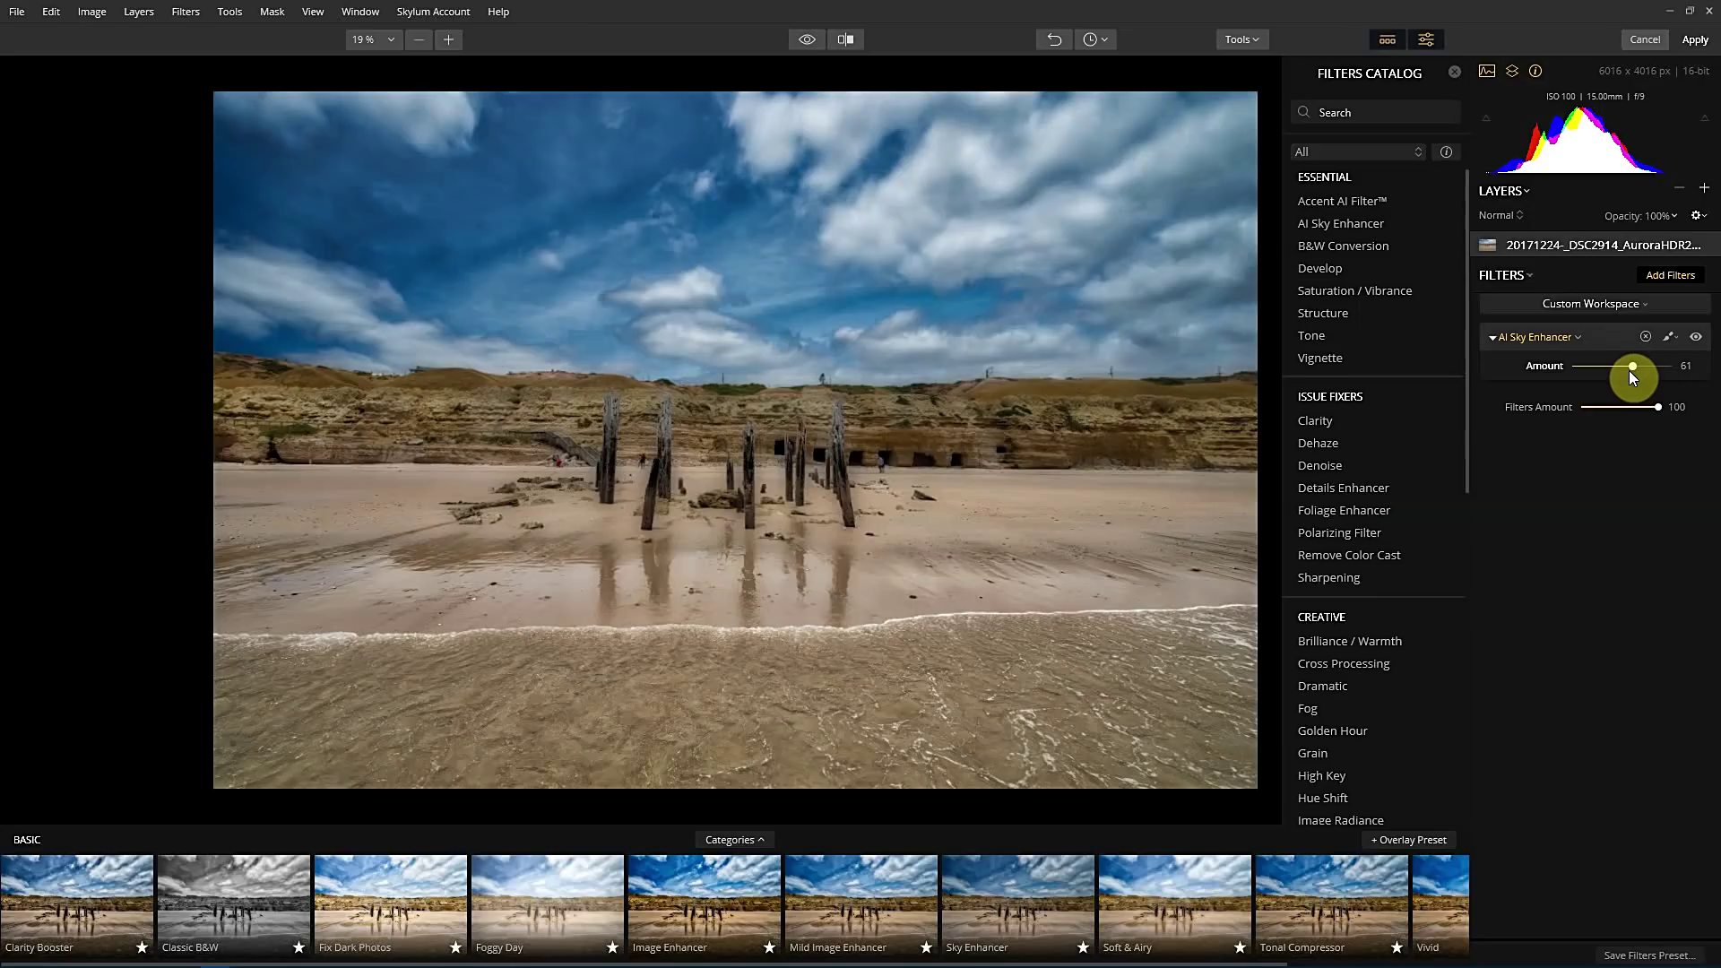
{"action": "left_click", "coordinate": [847, 40]}
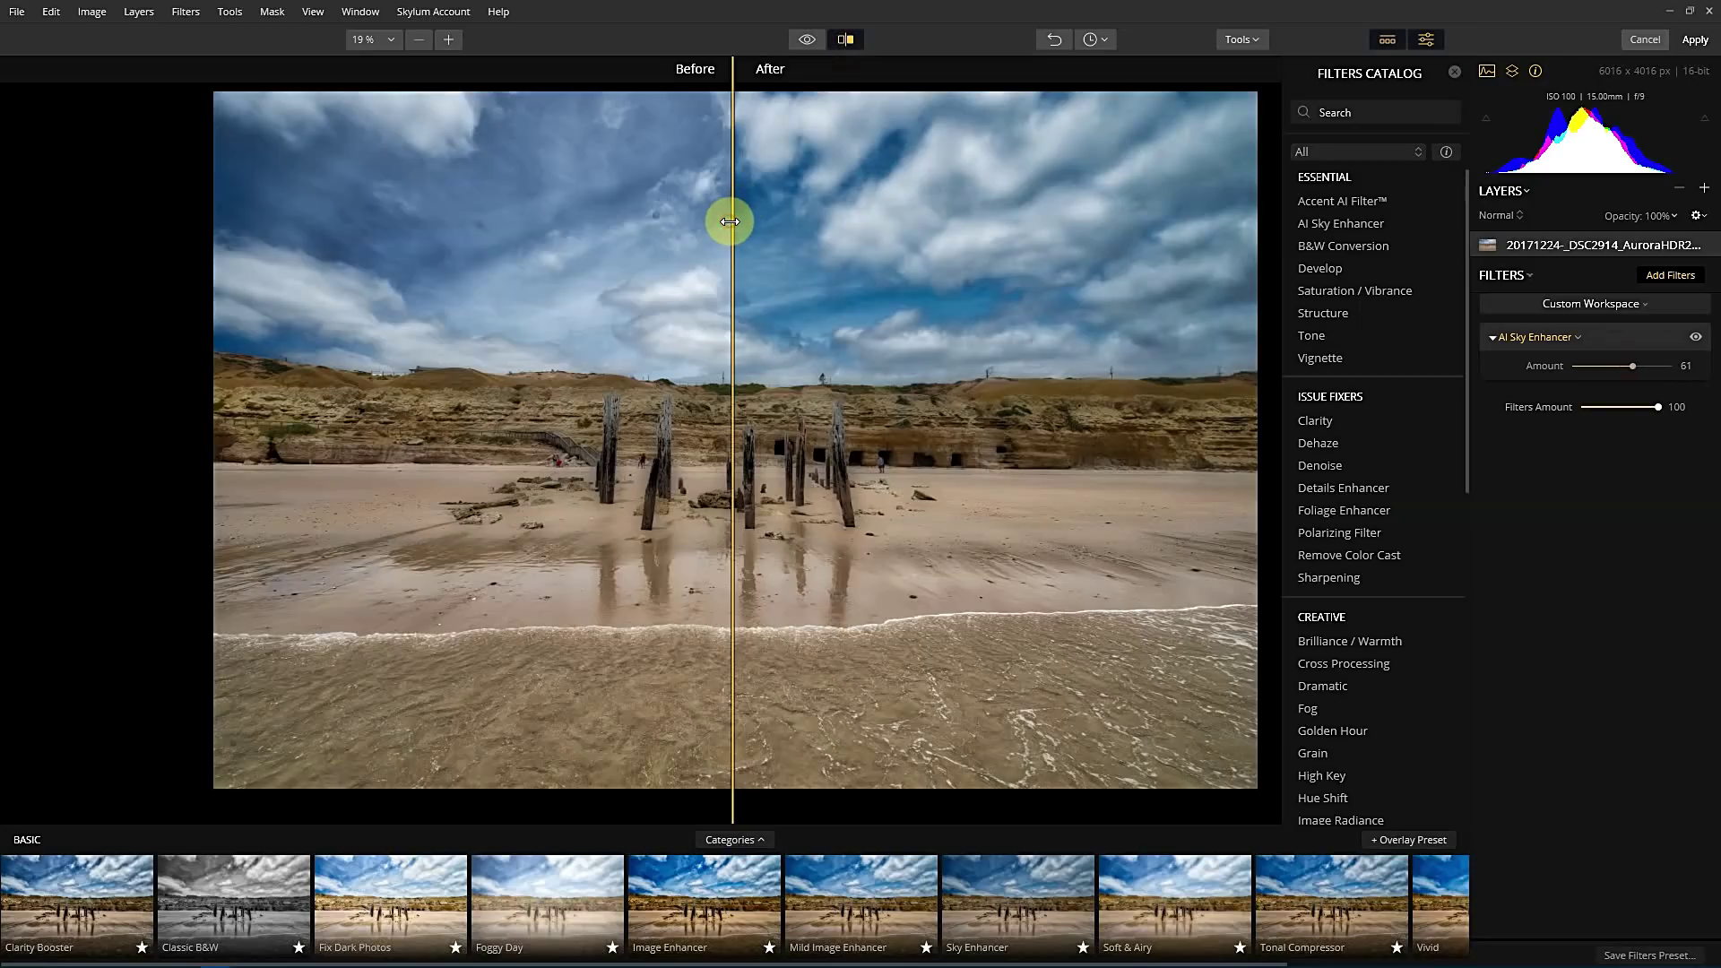
- Nudge the split divider and sweep the sky Amount between 0 and 100, leaving it at 73
{"action": "left_click_drag", "start_coordinate": [730, 221], "coordinate": [735, 221]}
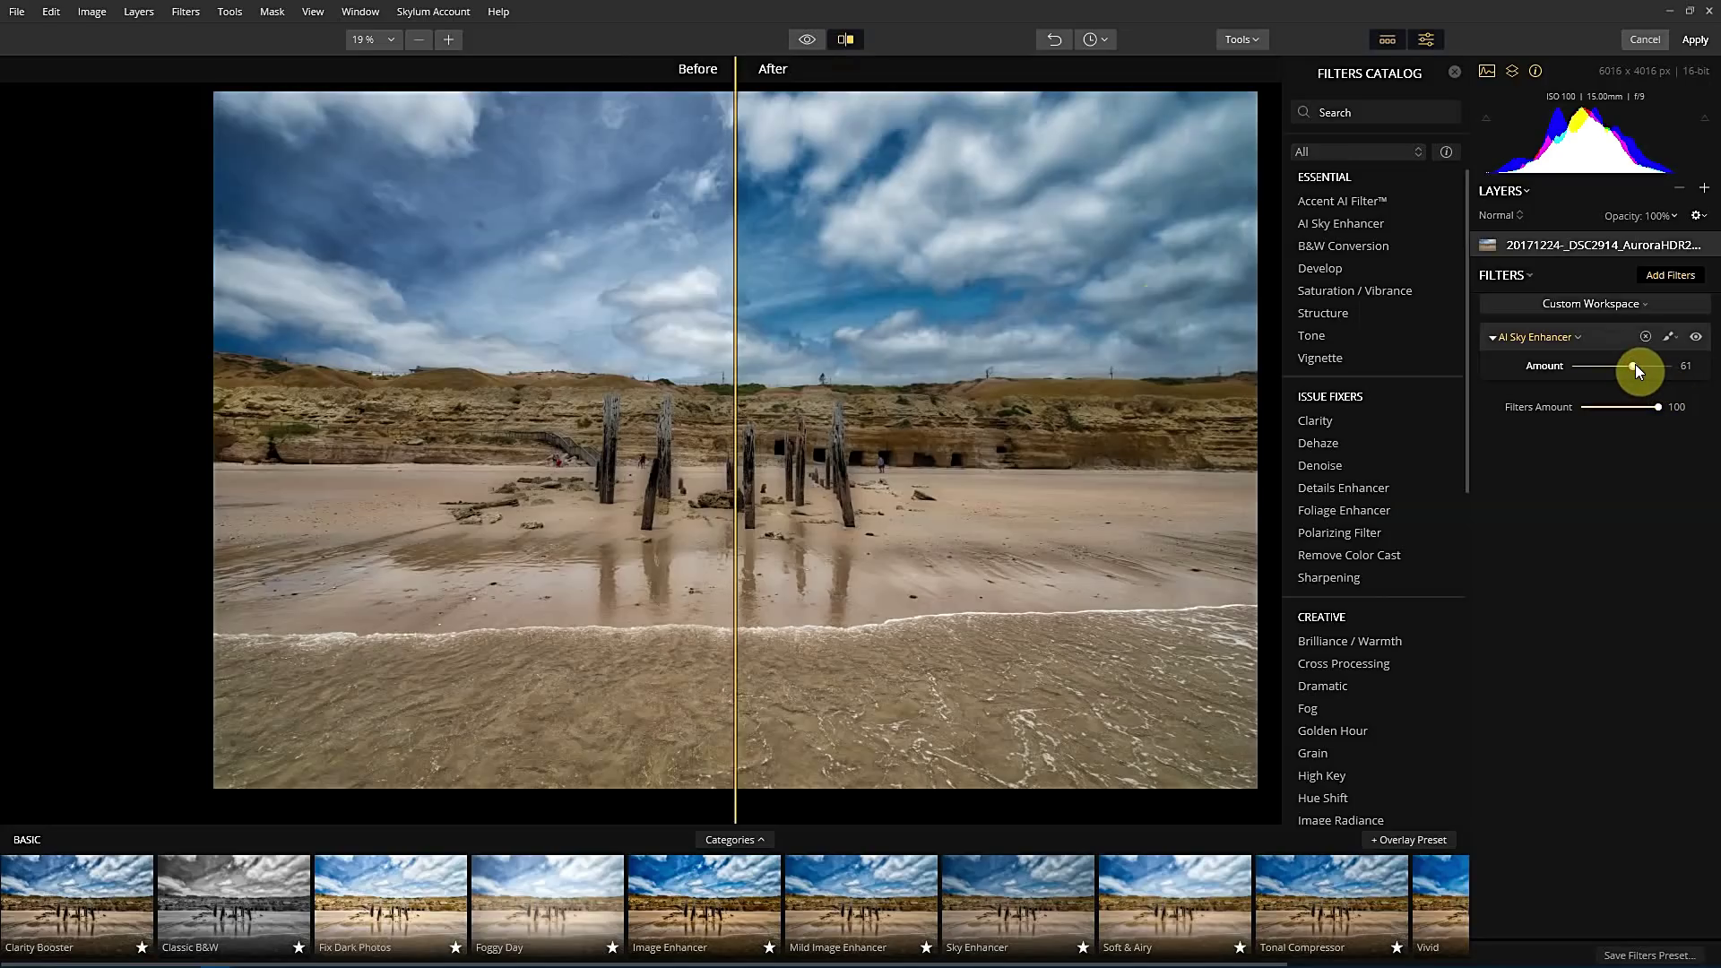
{"action": "left_click_drag", "start_coordinate": [1637, 367], "coordinate": [1671, 367]}
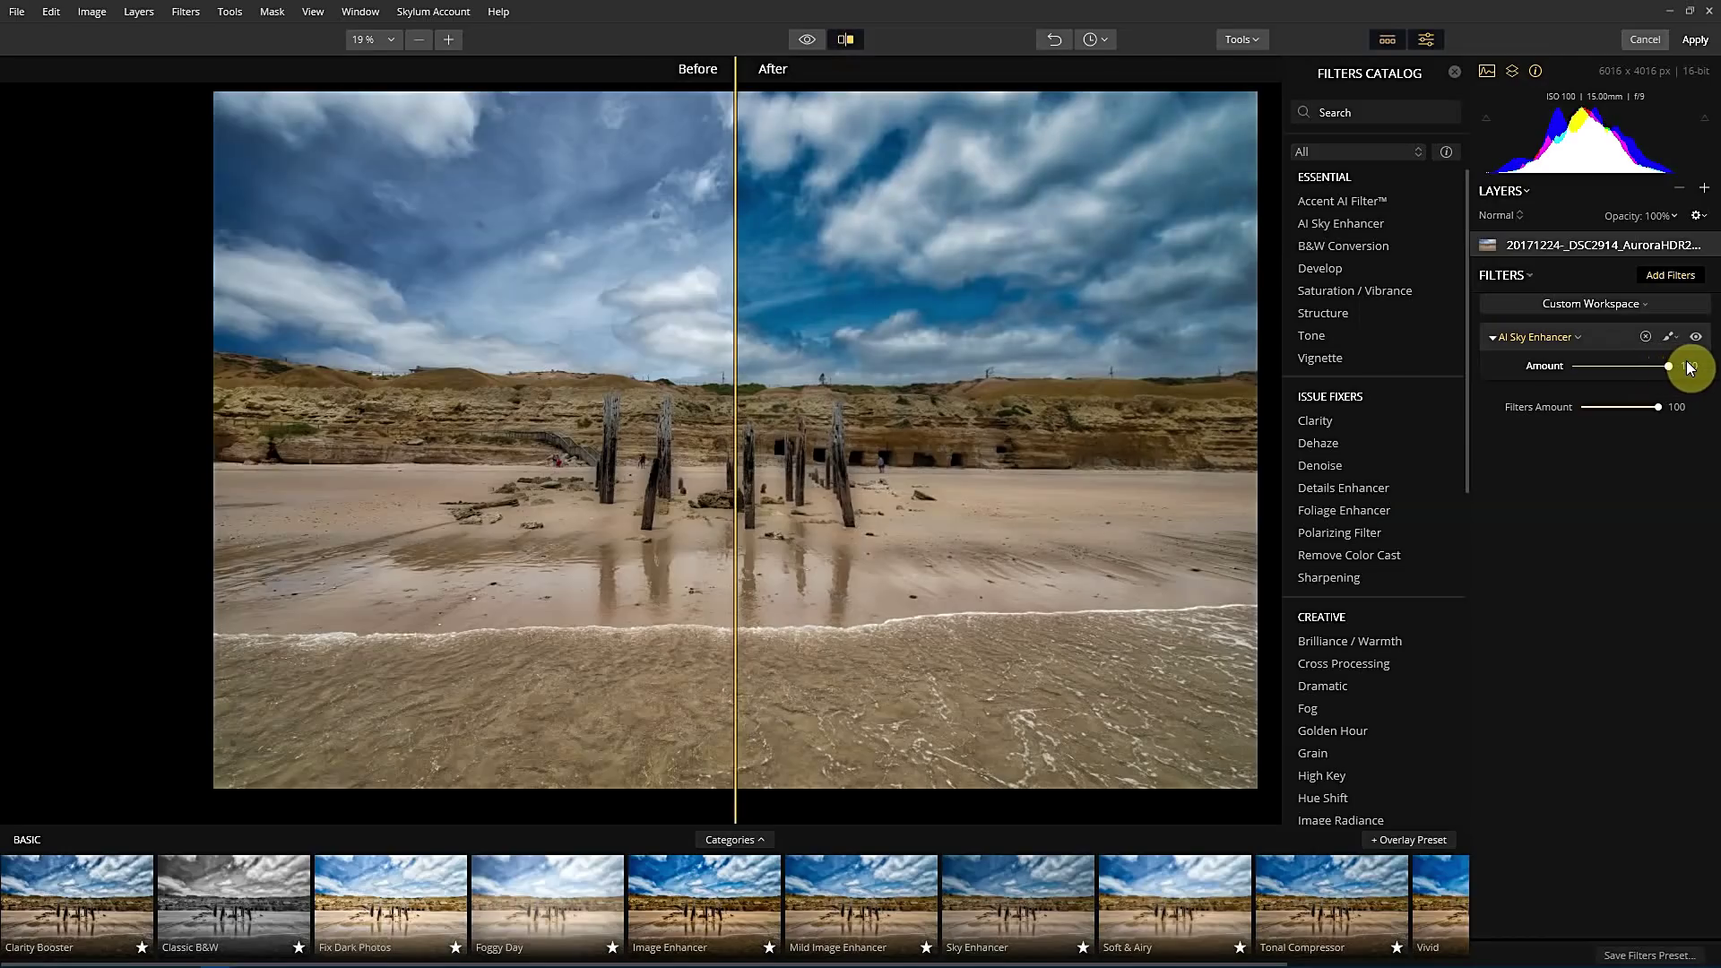
{"action": "mouse_move", "coordinate": [1665, 370]}
{"action": "left_mouse_down"}
{"action": "mouse_move", "coordinate": [1583, 369]}
{"action": "mouse_move", "coordinate": [1631, 371]}
{"action": "left_mouse_up"}
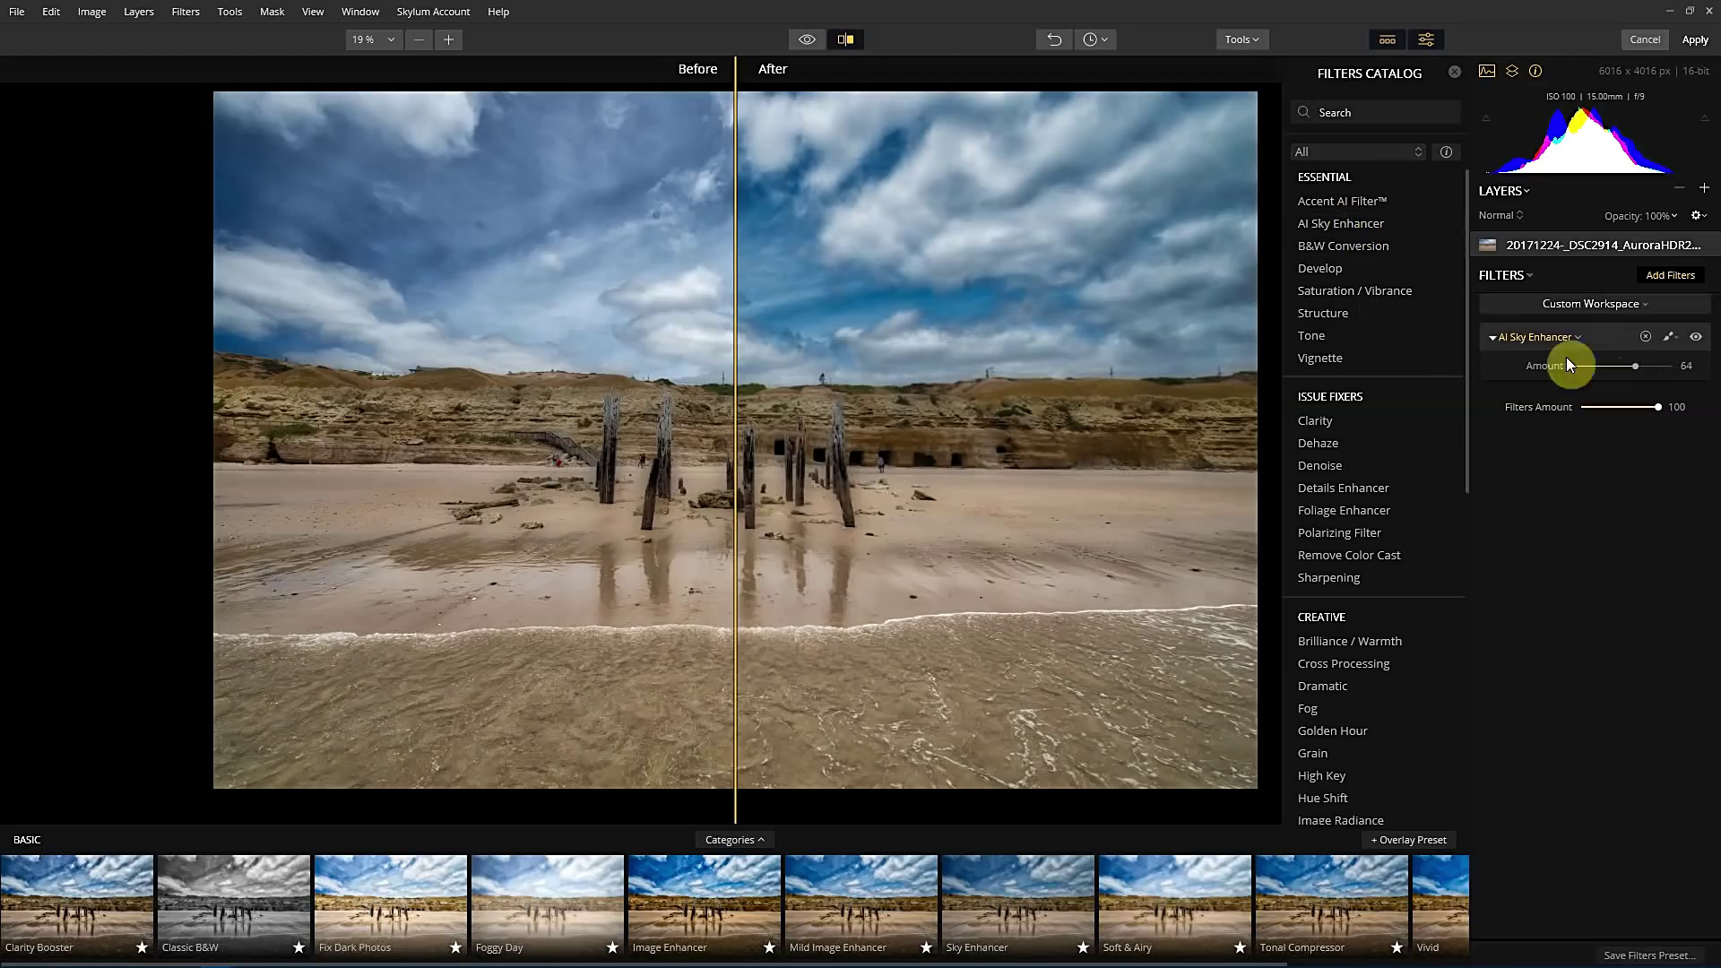
{"action": "left_click_drag", "start_coordinate": [1633, 365], "coordinate": [1698, 365]}
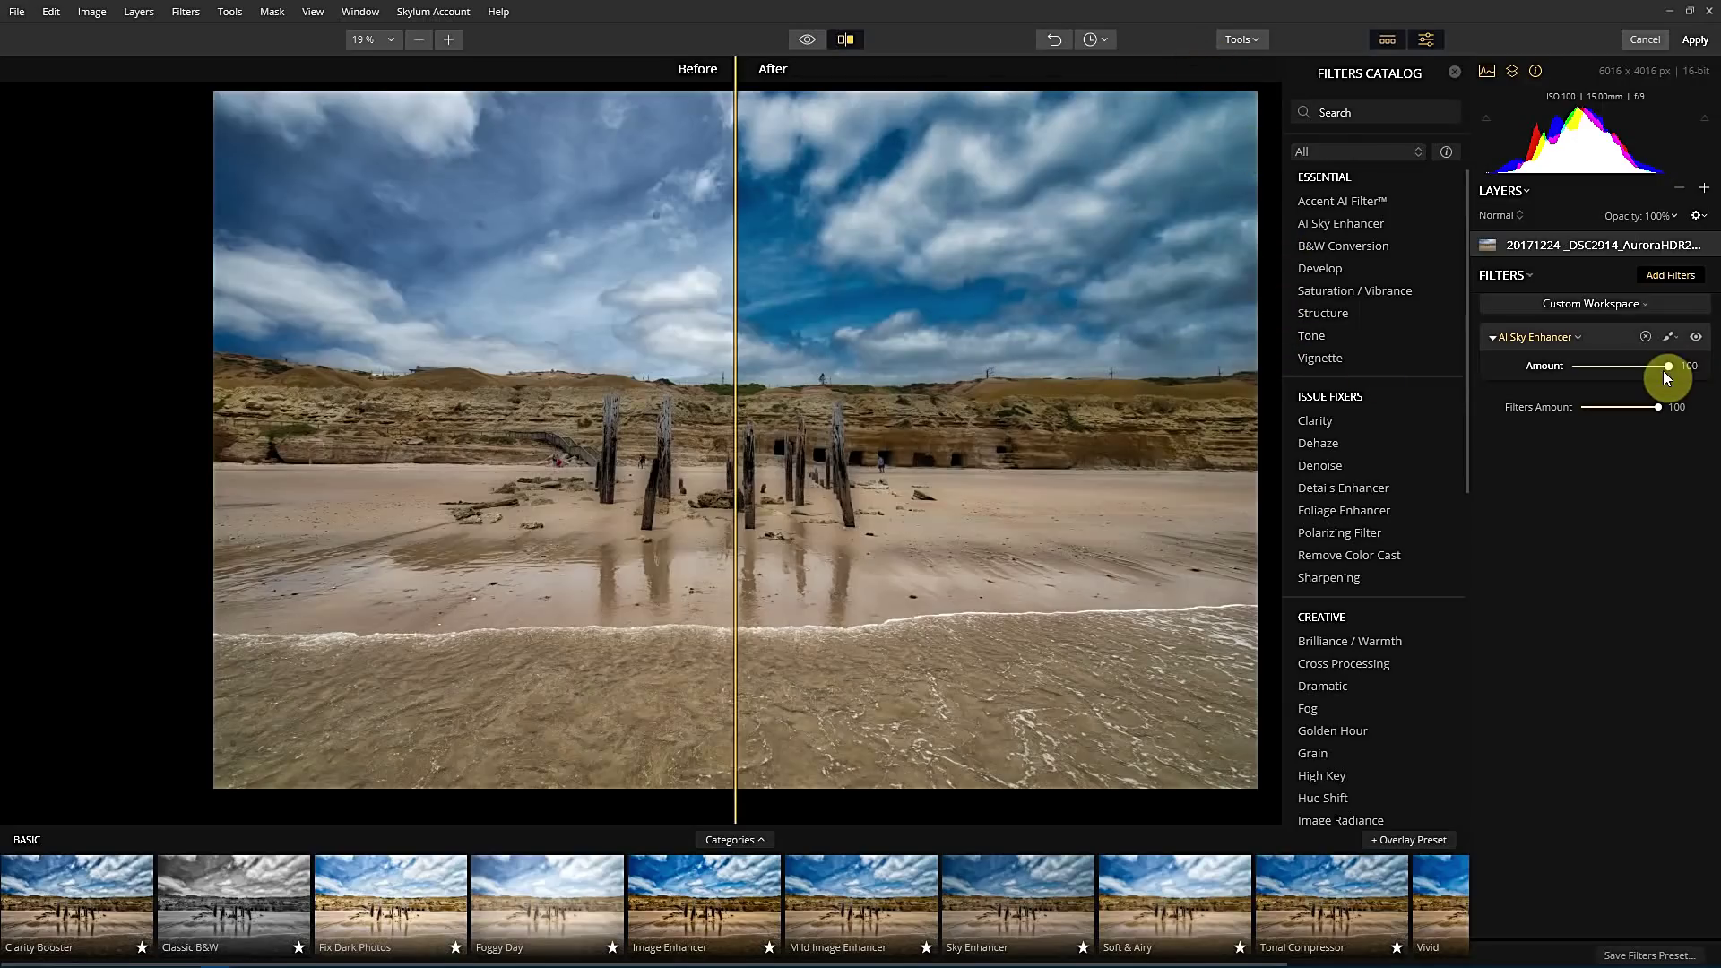
{"action": "mouse_move", "coordinate": [1666, 369]}
{"action": "left_mouse_down"}
{"action": "mouse_move", "coordinate": [1594, 355]}
{"action": "mouse_move", "coordinate": [1675, 359]}
{"action": "mouse_move", "coordinate": [1537, 357]}
{"action": "mouse_move", "coordinate": [1650, 359]}
{"action": "left_mouse_up"}
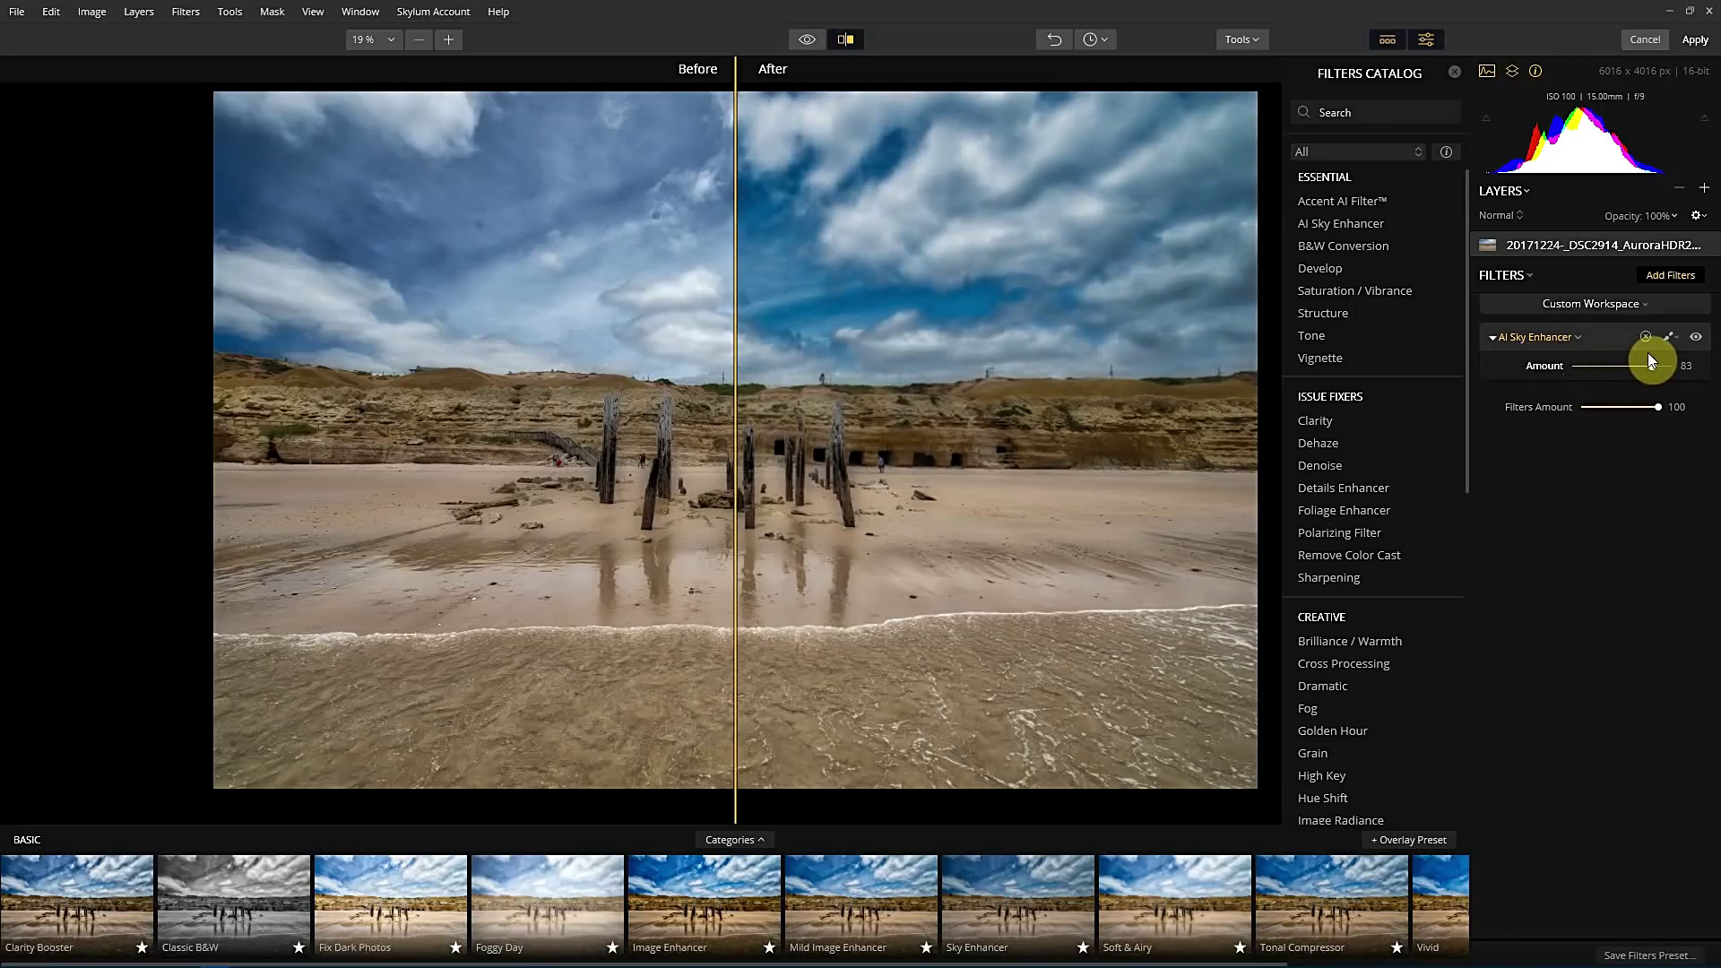
{"action": "left_click_drag", "start_coordinate": [1648, 360], "coordinate": [1686, 350]}
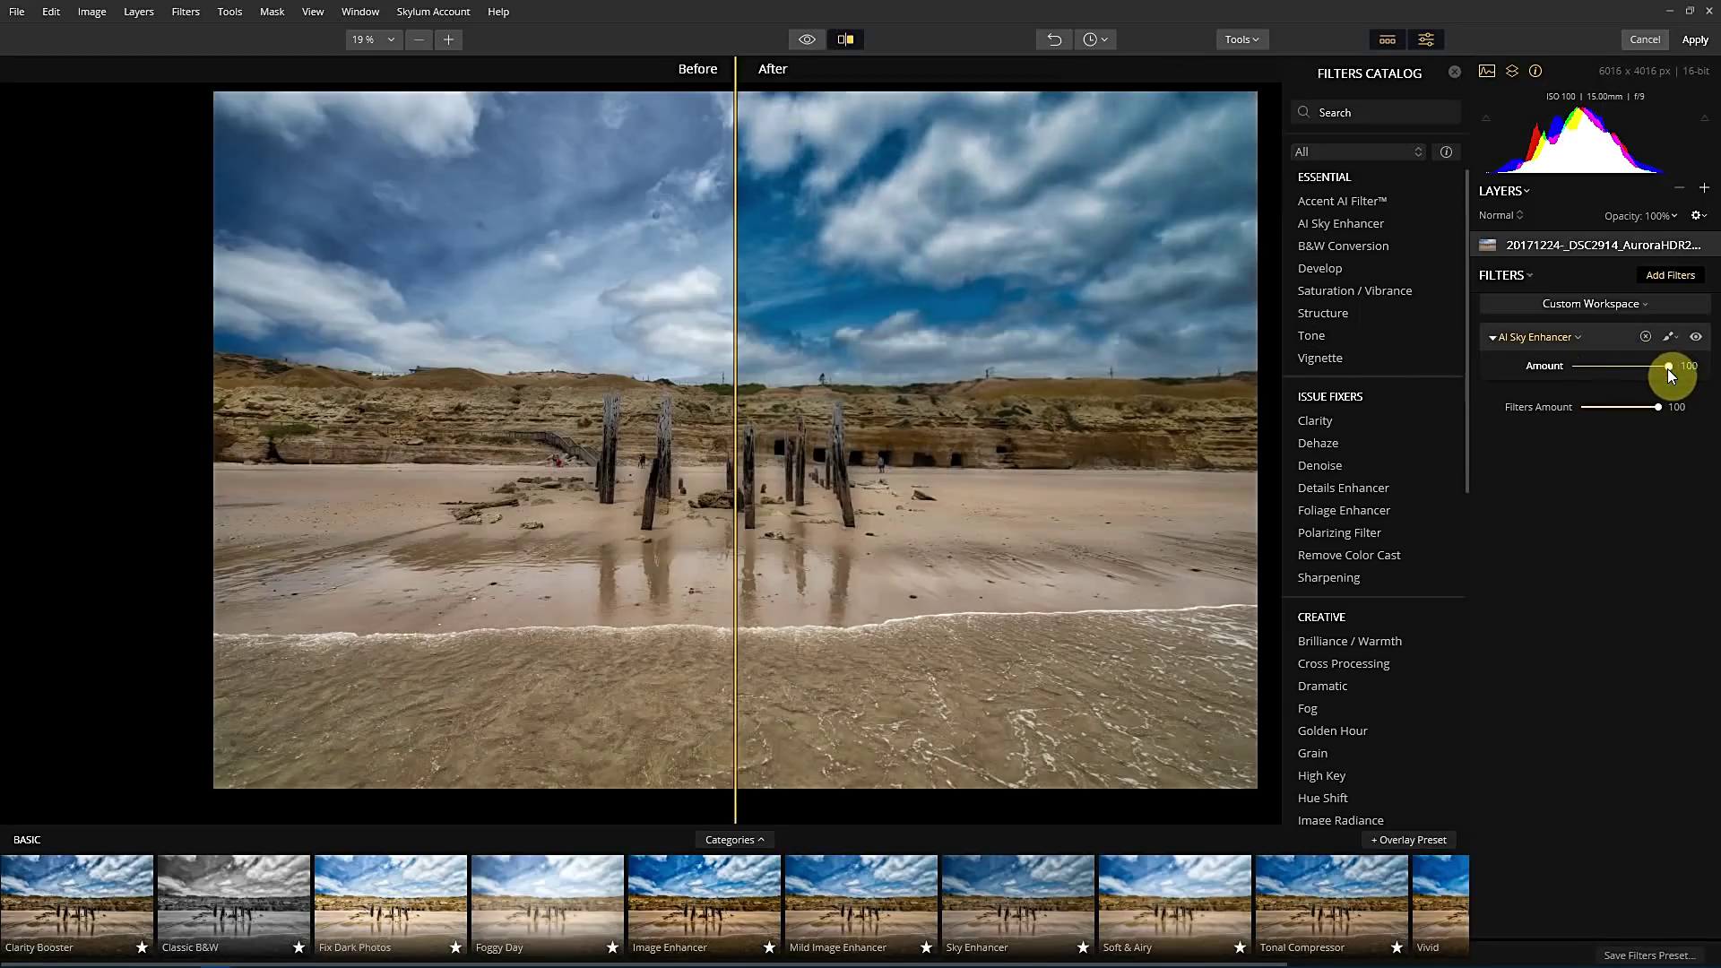
{"action": "mouse_move", "coordinate": [1668, 370]}
{"action": "left_mouse_down"}
{"action": "mouse_move", "coordinate": [1612, 374]}
{"action": "mouse_move", "coordinate": [1646, 377]}
{"action": "left_mouse_up"}
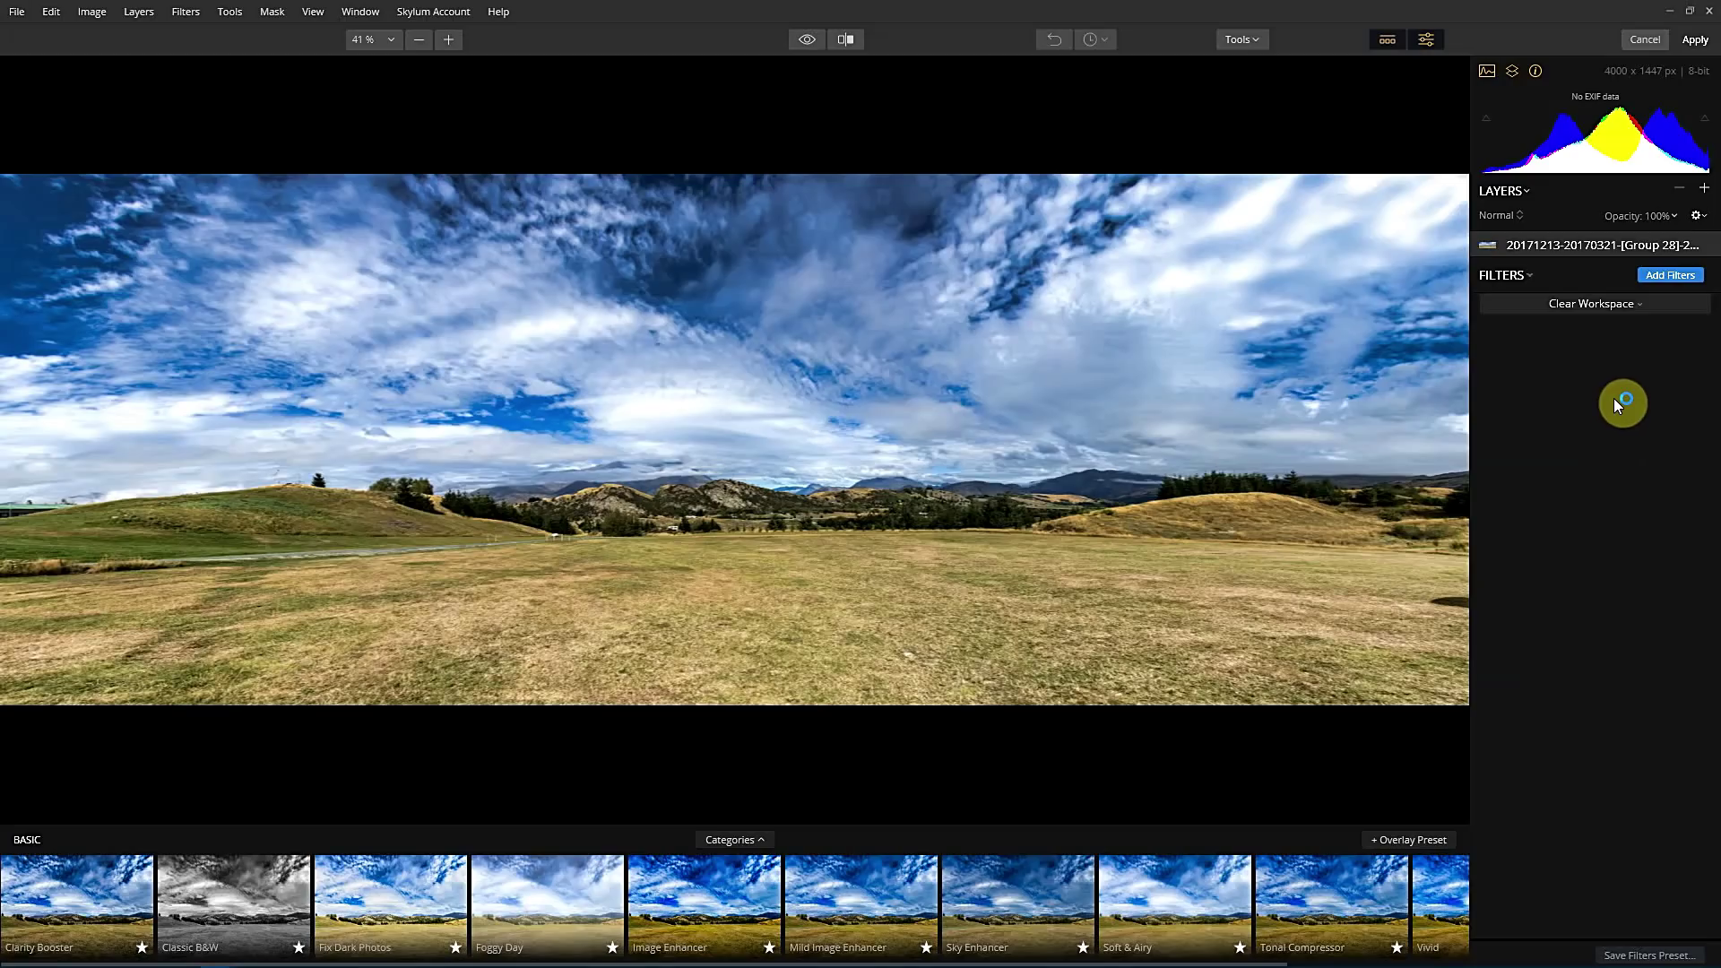
- Add AI Sky Enhancer to the grassy-hills panorama and view it as a before/after split
{"action": "left_click", "coordinate": [1670, 278]}
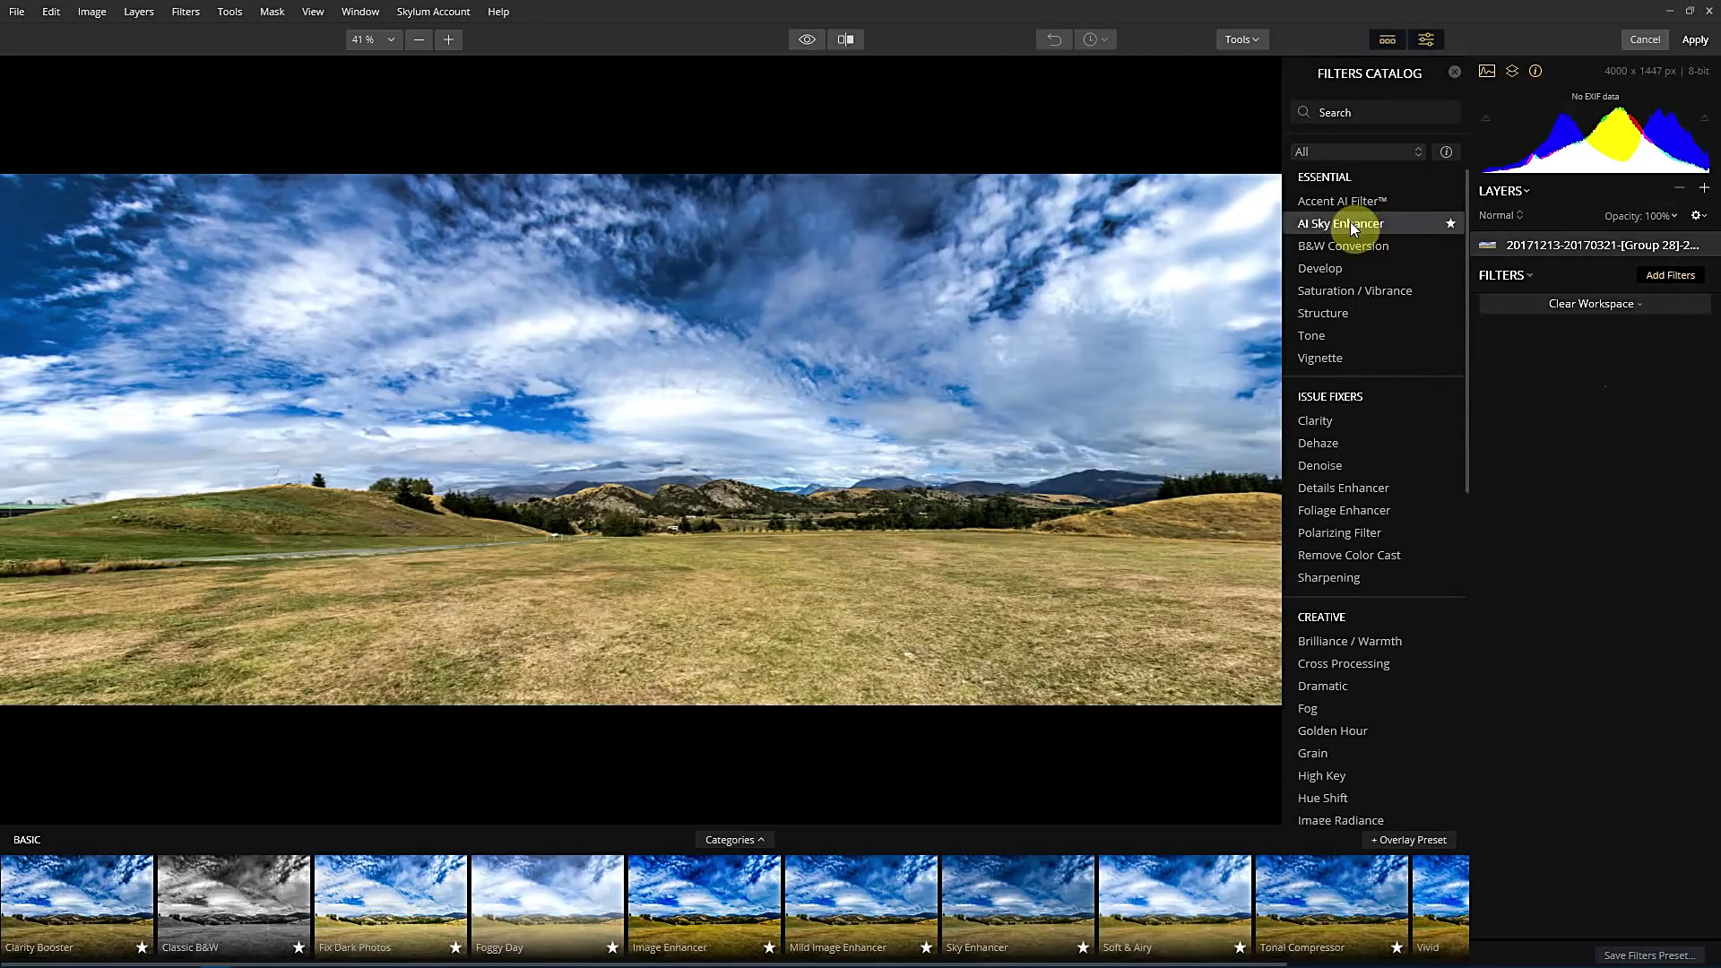
{"action": "left_click", "coordinate": [1352, 225]}
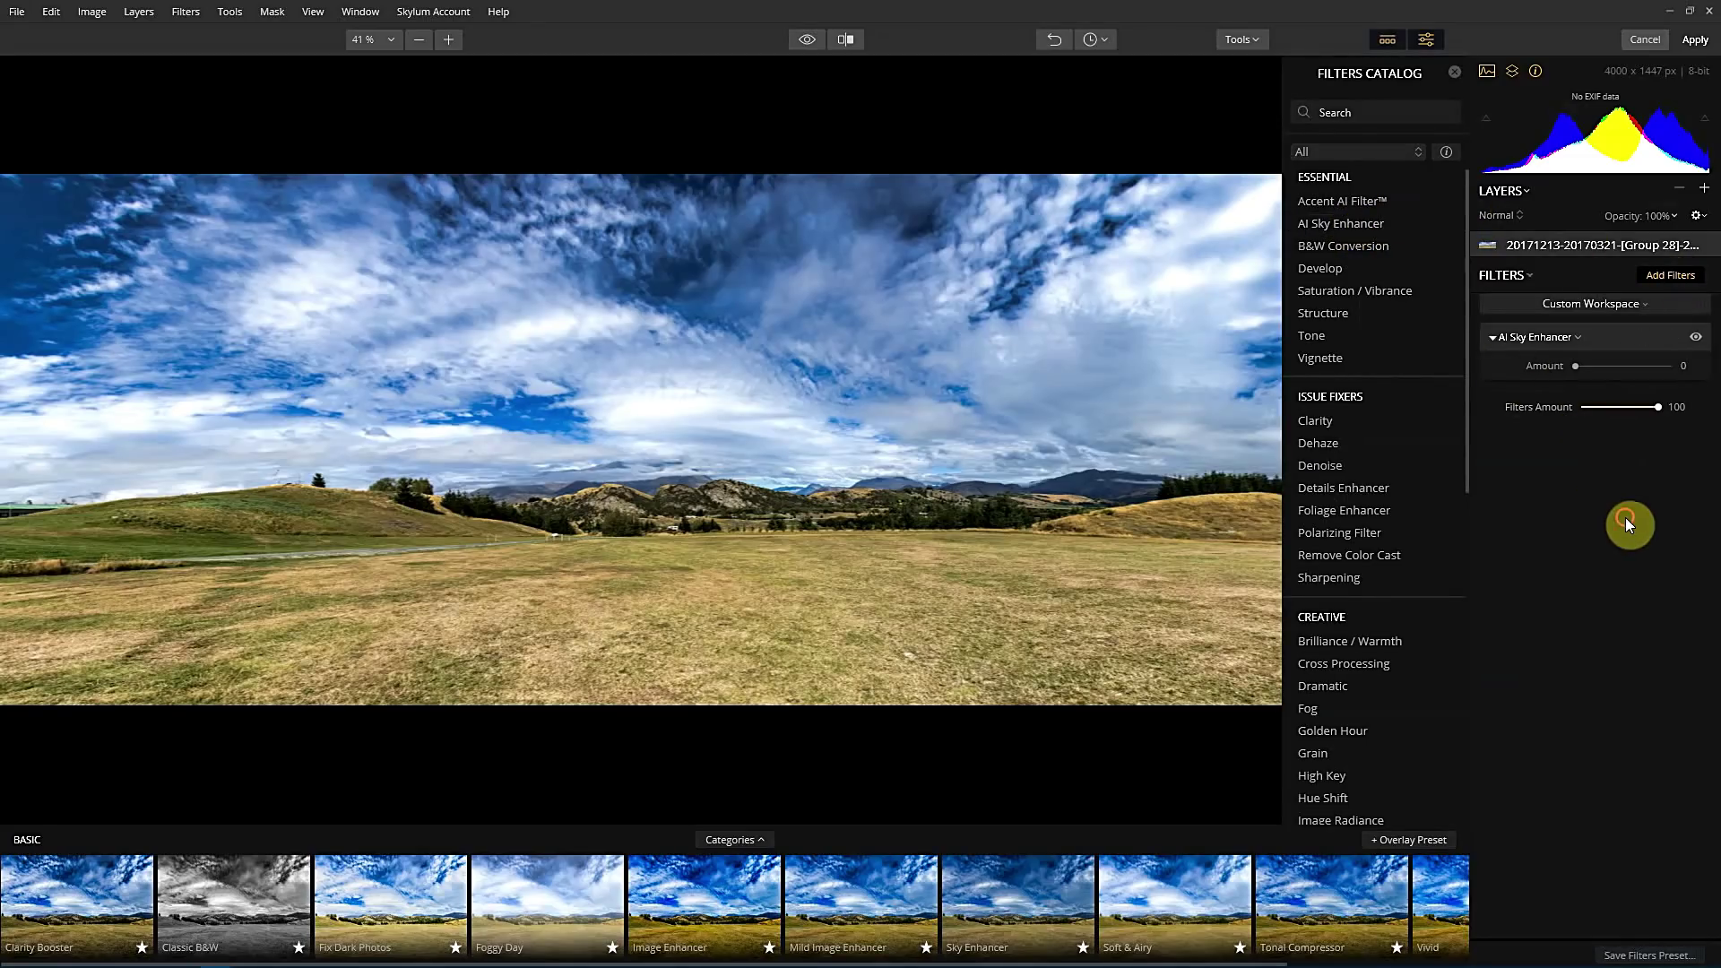
{"action": "left_click", "coordinate": [844, 40]}
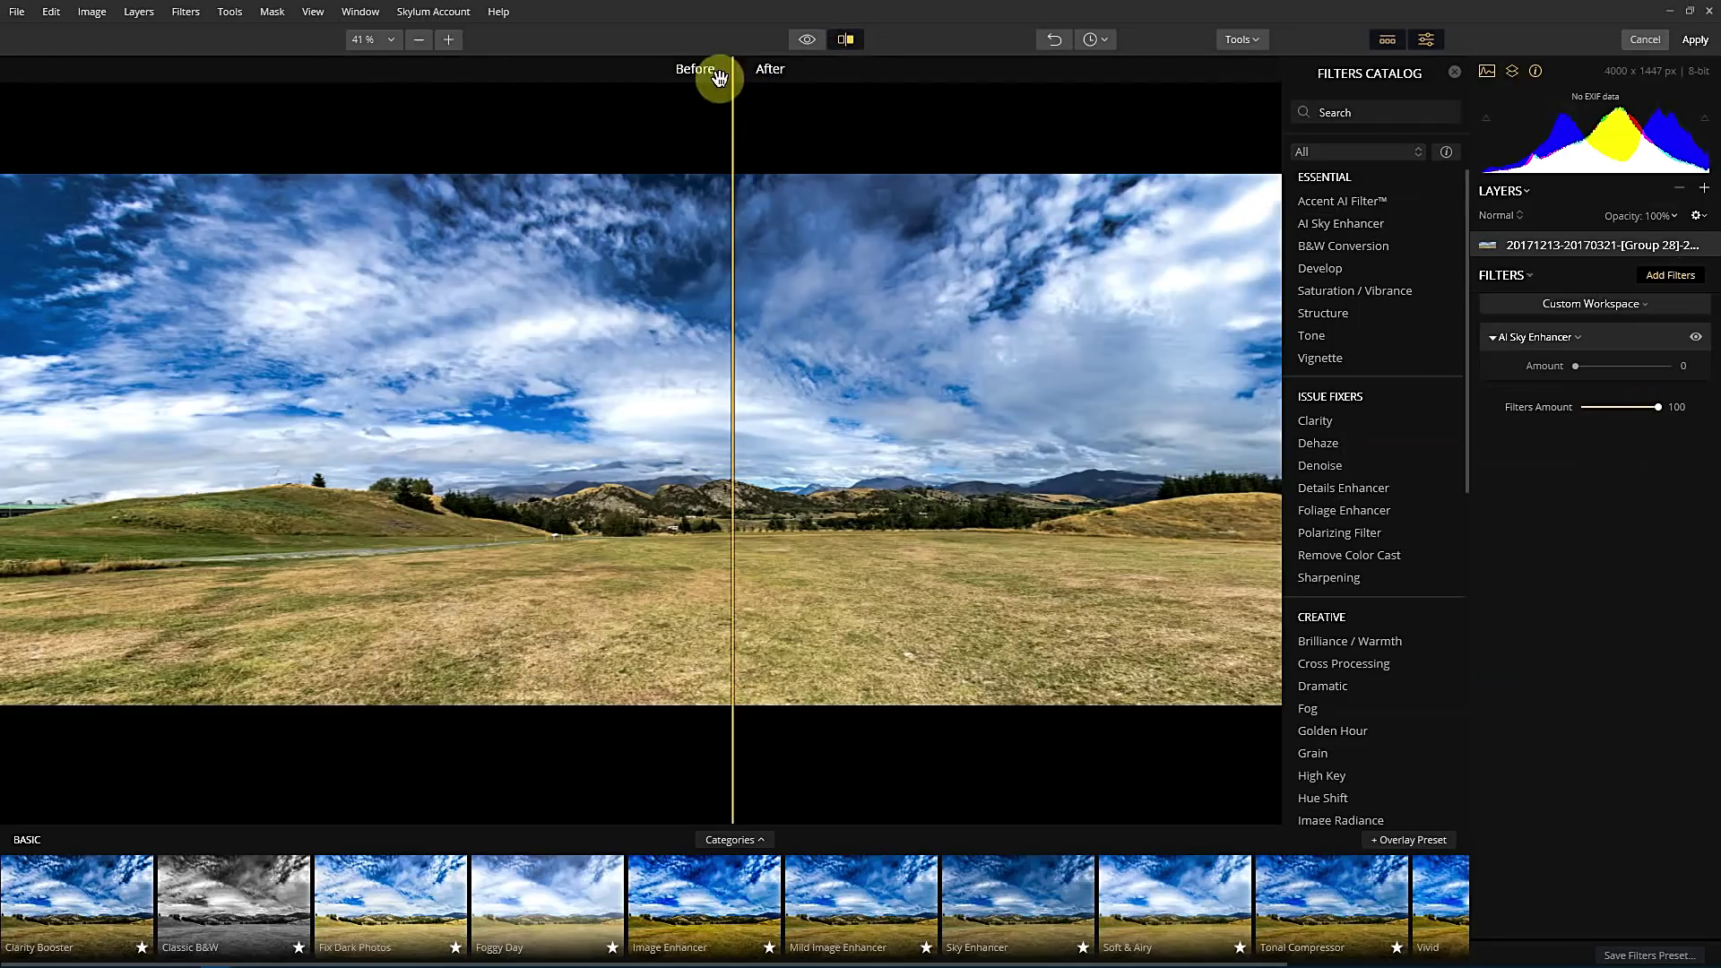
- Shift the split divider left and set the panorama's sky enhancement to 100, then 48
{"action": "left_click_drag", "start_coordinate": [730, 79], "coordinate": [657, 90]}
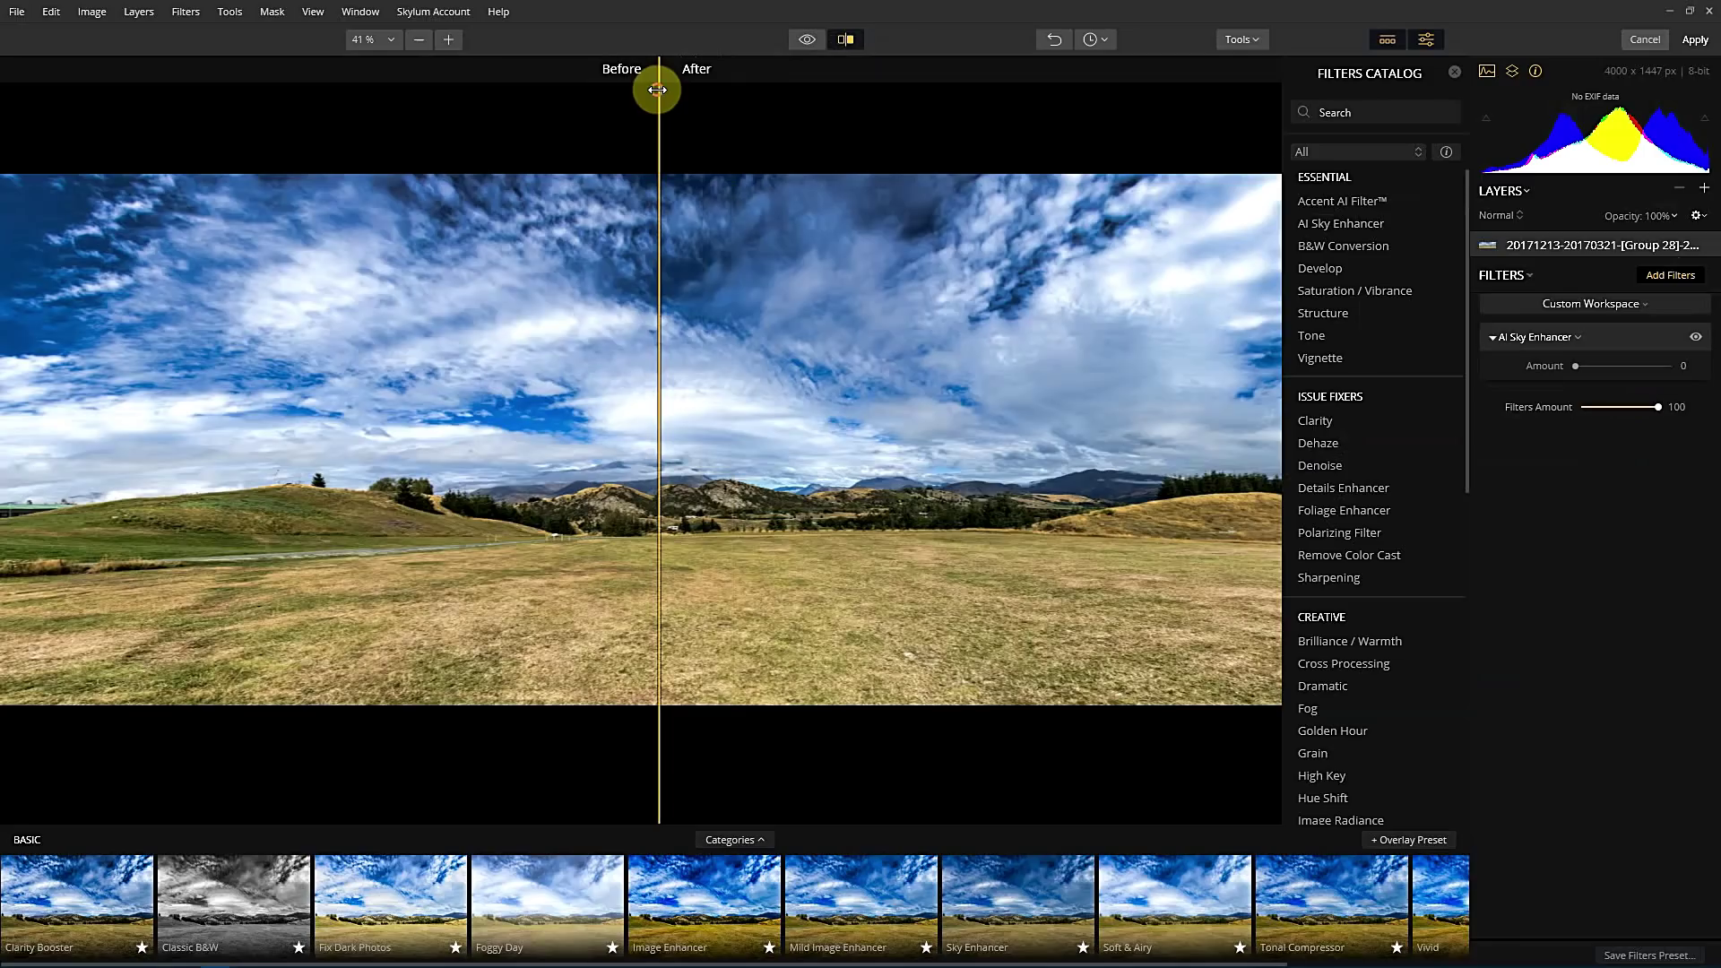
{"action": "left_click_drag", "start_coordinate": [1575, 366], "coordinate": [1703, 369]}
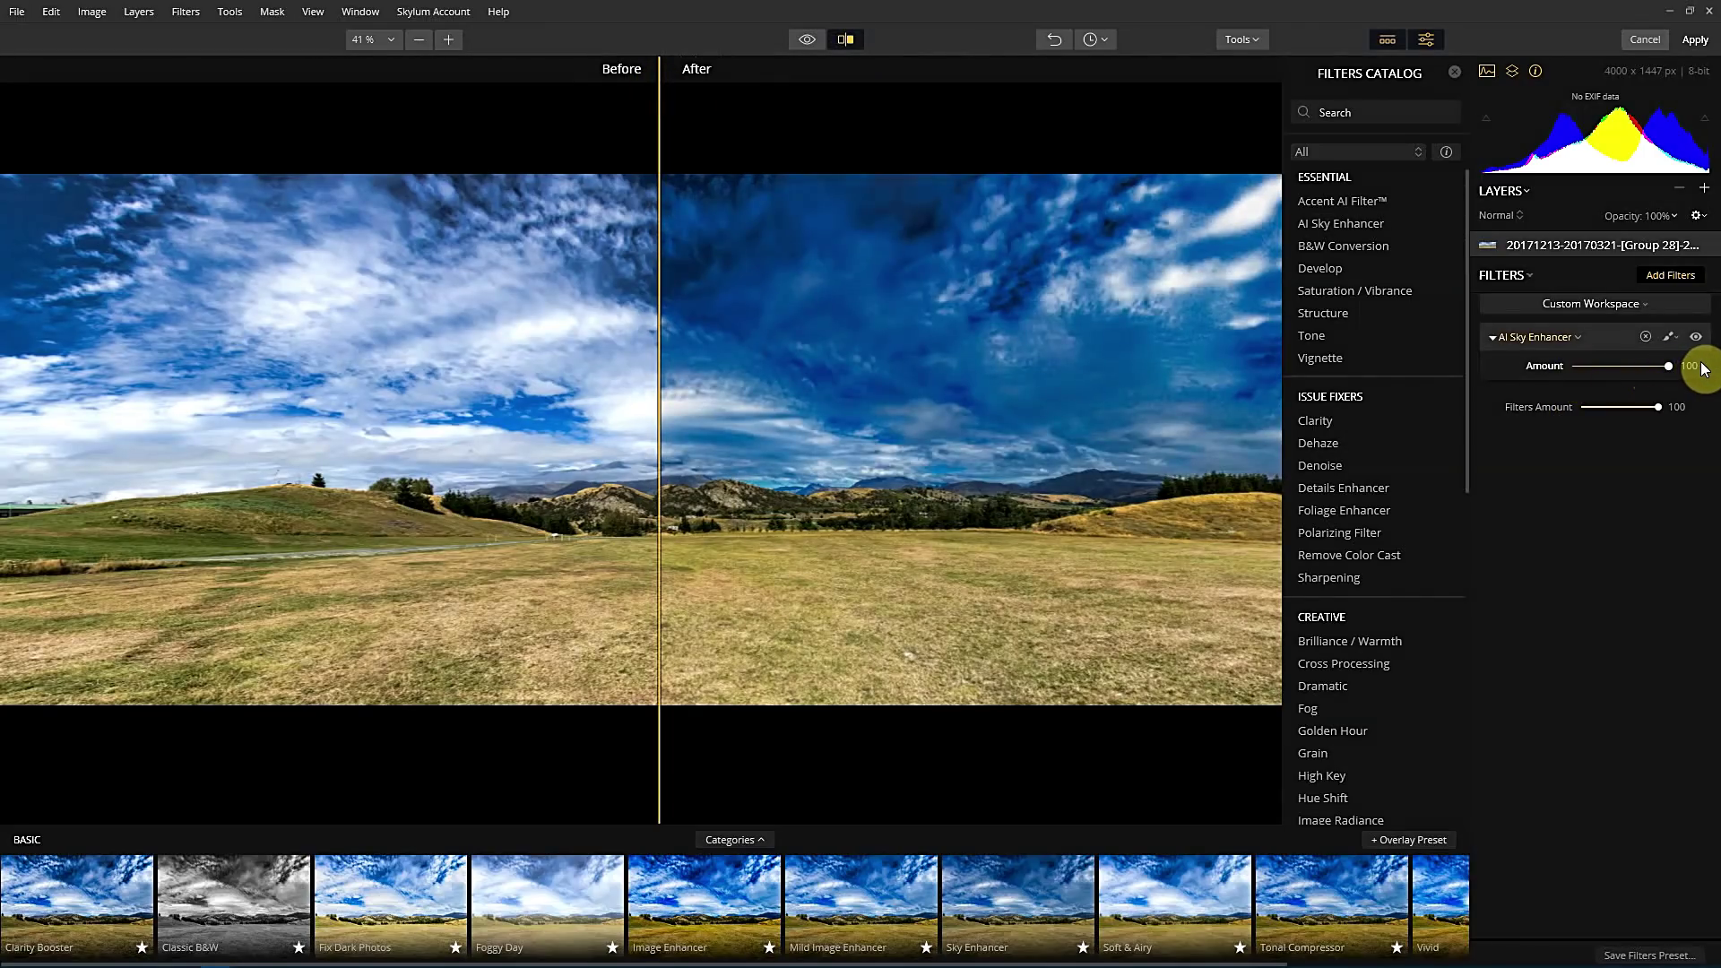
{"action": "left_click_drag", "start_coordinate": [1703, 368], "coordinate": [1679, 368]}
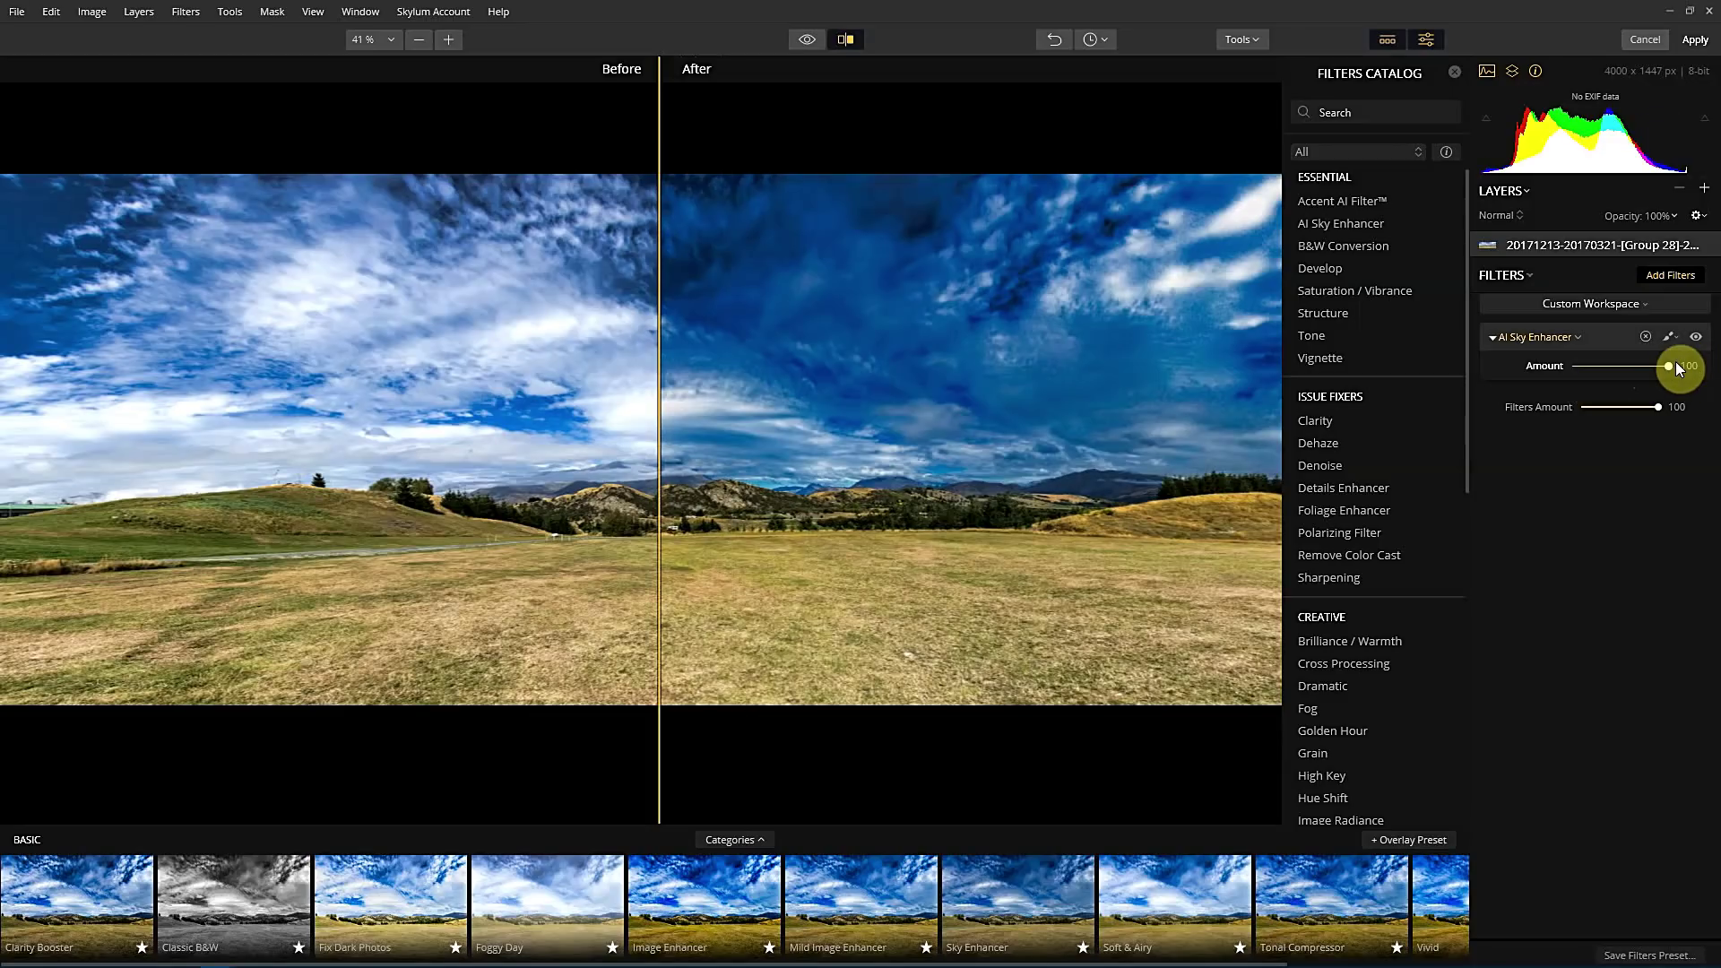
{"action": "left_click_drag", "start_coordinate": [1670, 365], "coordinate": [1617, 365]}
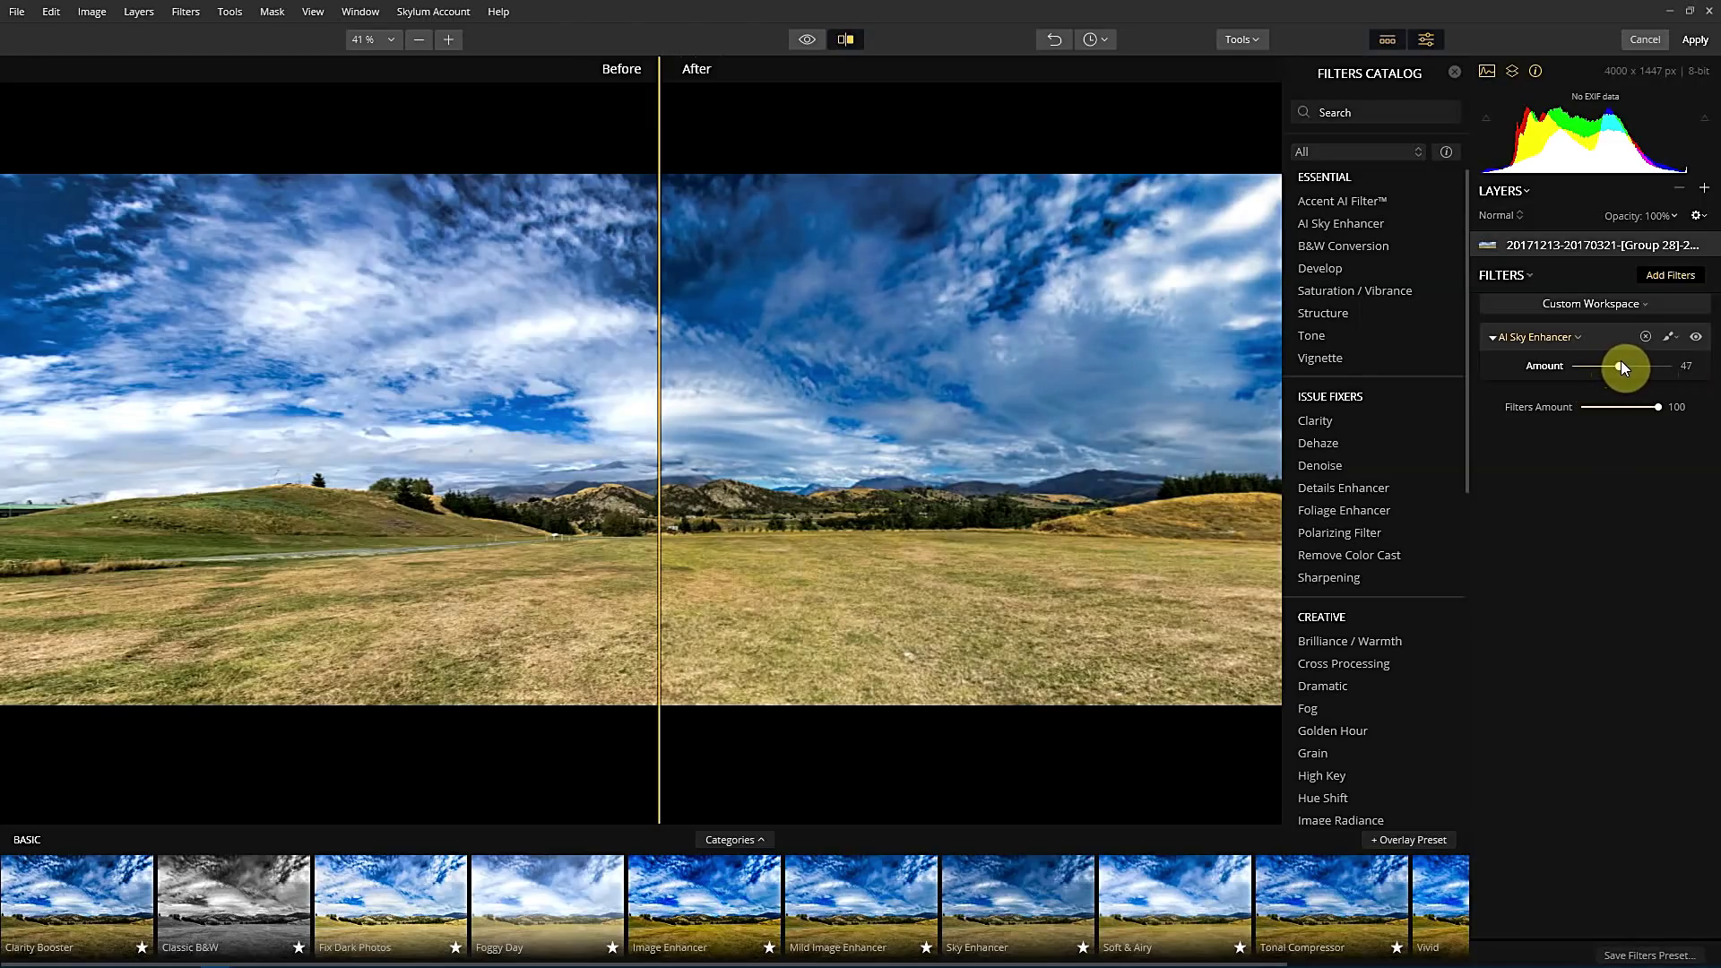
{"action": "left_click_drag", "start_coordinate": [1621, 365], "coordinate": [1623, 366]}
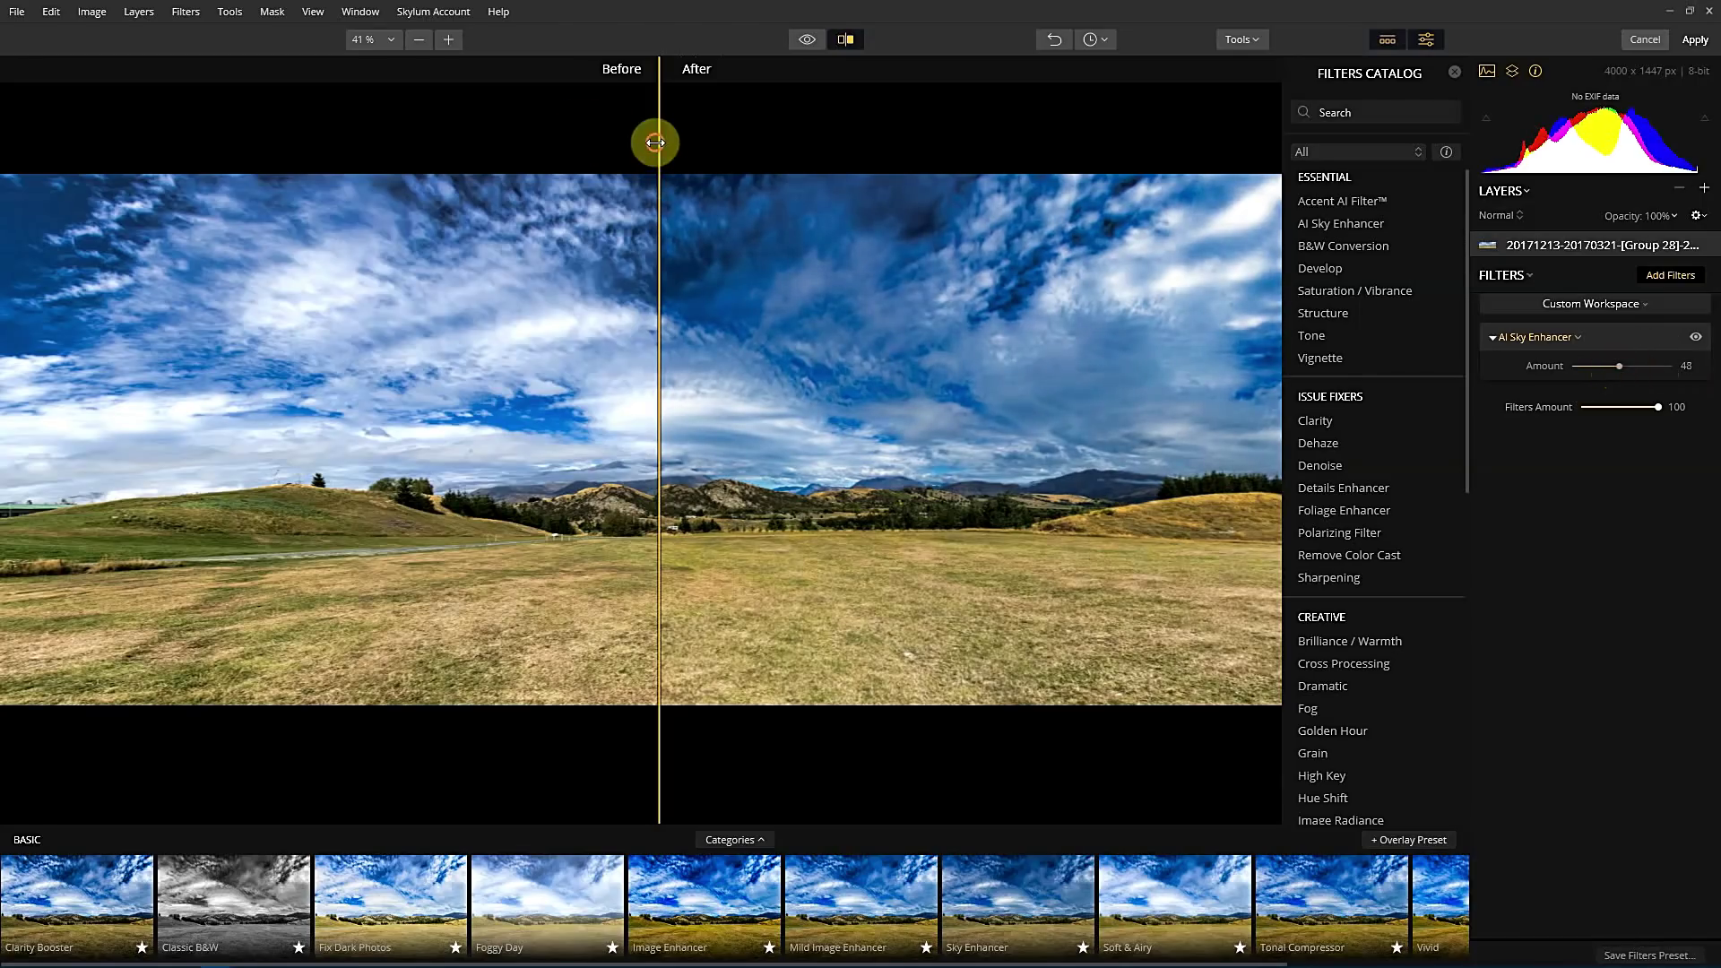
- Sweep the before/after divider across the panorama to compare the enhanced sky
{"action": "left_click_drag", "start_coordinate": [661, 141], "coordinate": [50, 326]}
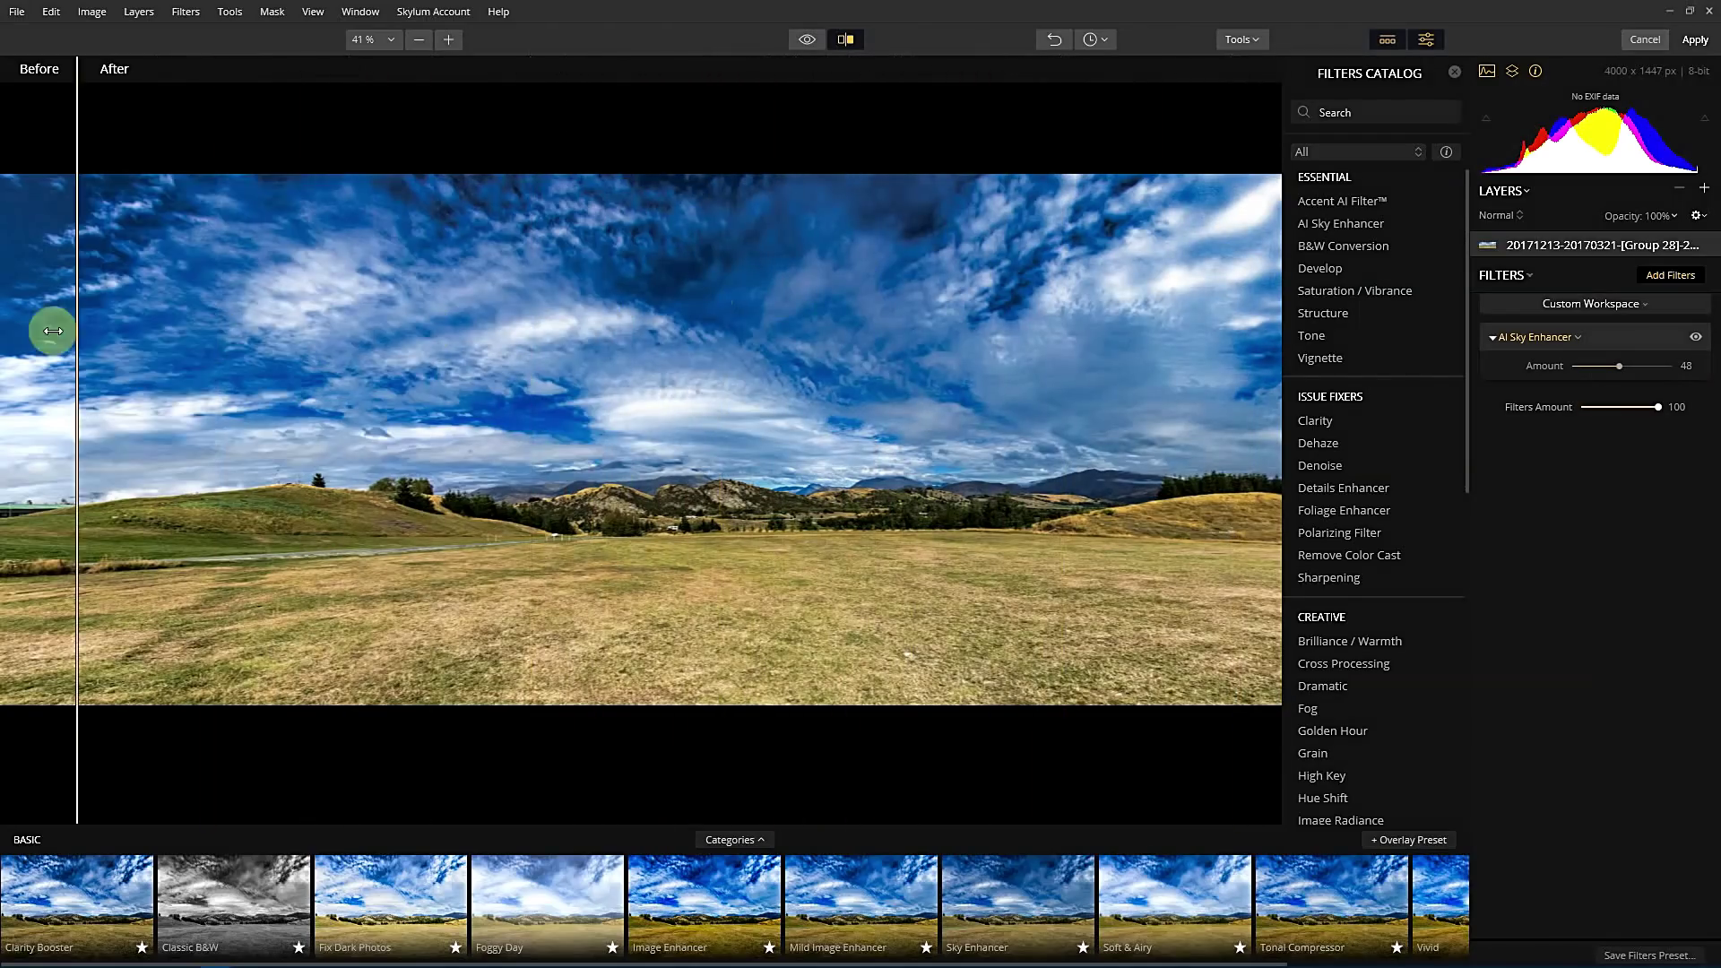
{"action": "left_click_drag", "start_coordinate": [153, 346], "coordinate": [388, 391]}
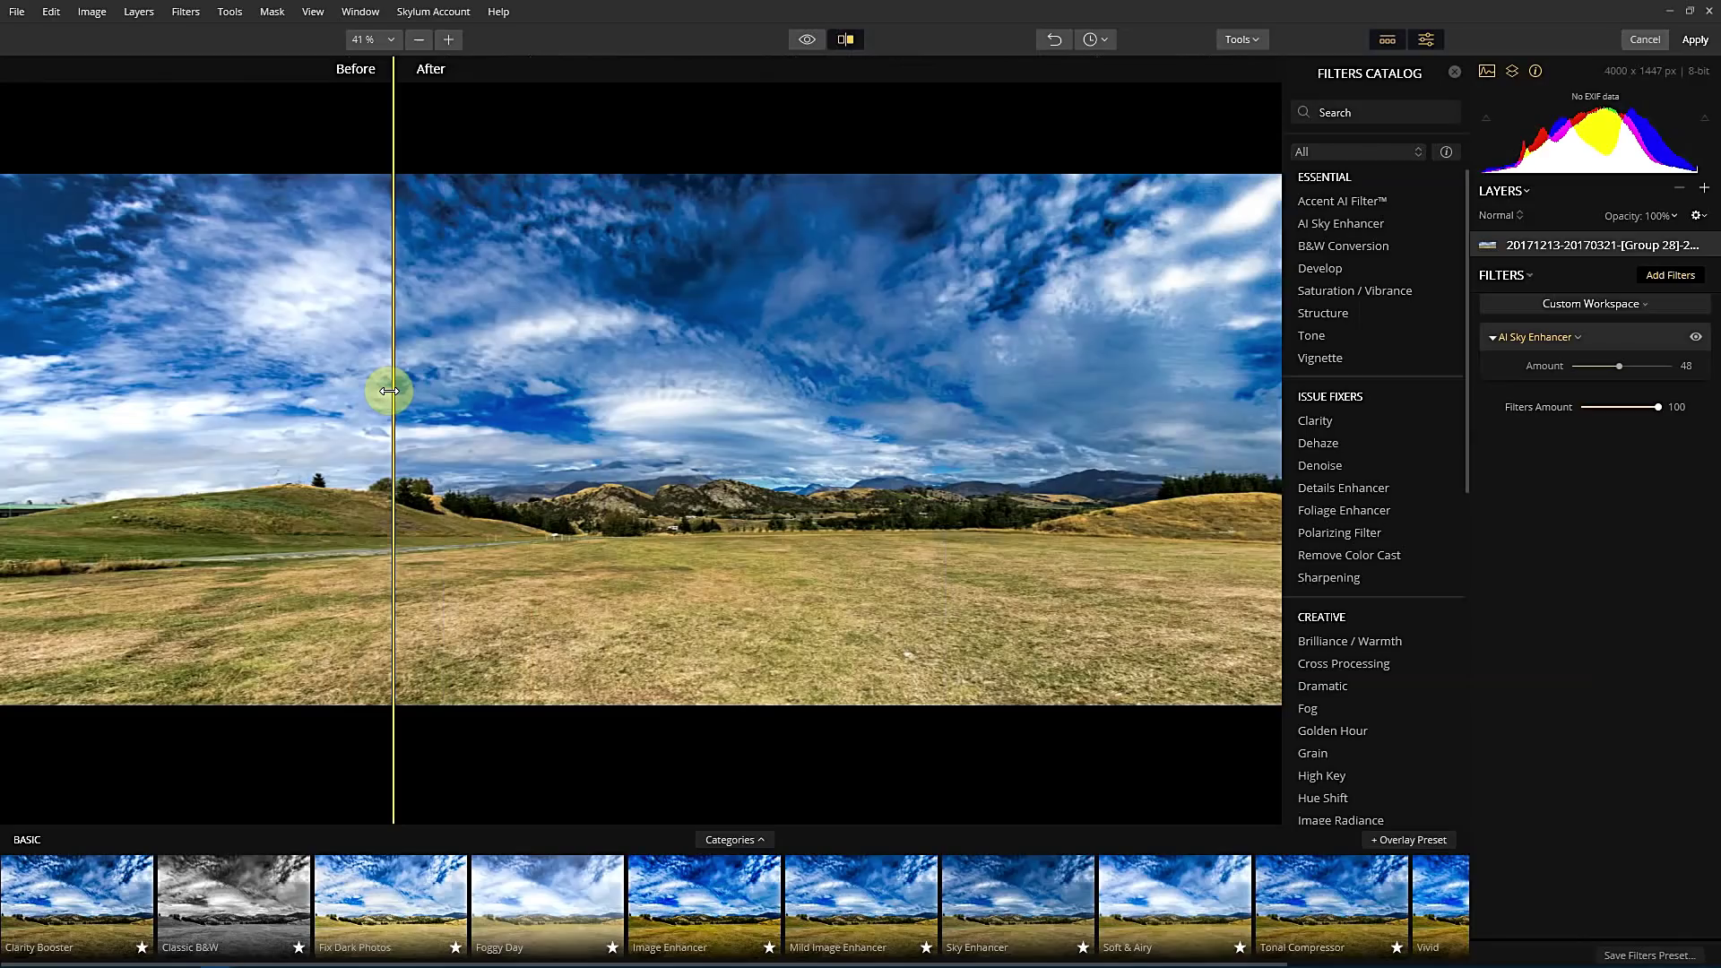
{"action": "left_click_drag", "start_coordinate": [388, 390], "coordinate": [610, 408]}
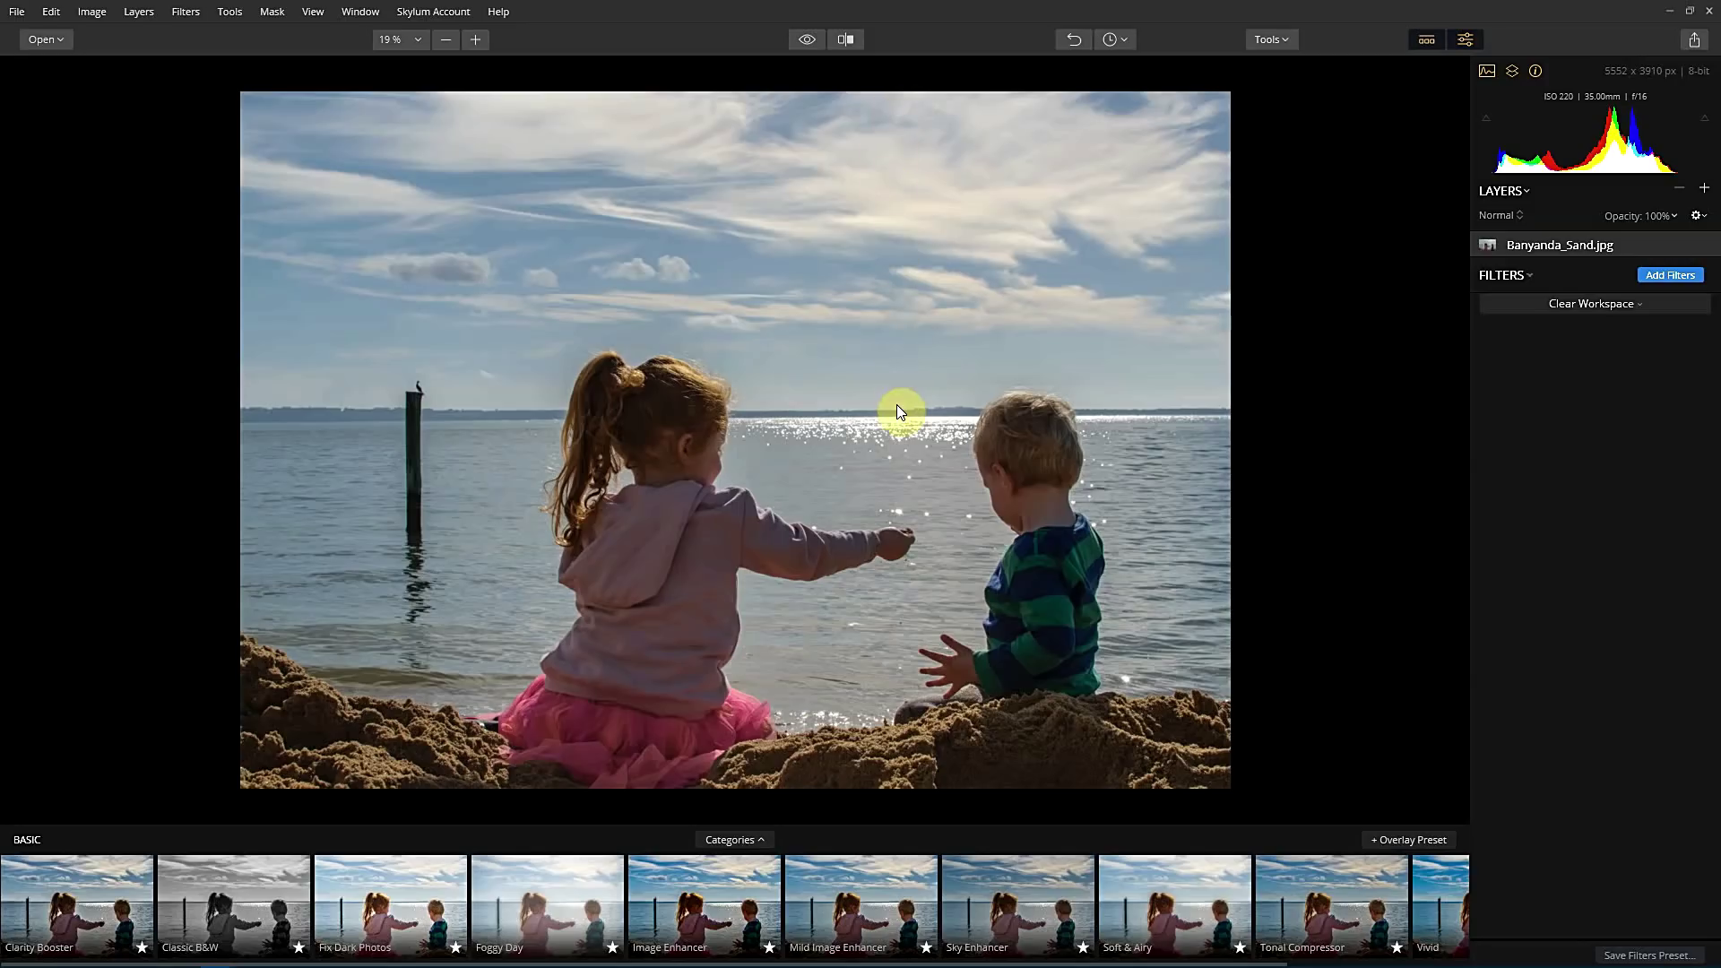
- Show Banyanda_Sand.jpg as a before/after split and add the AI Sky Enhancer filter
{"action": "left_click", "coordinate": [844, 42]}
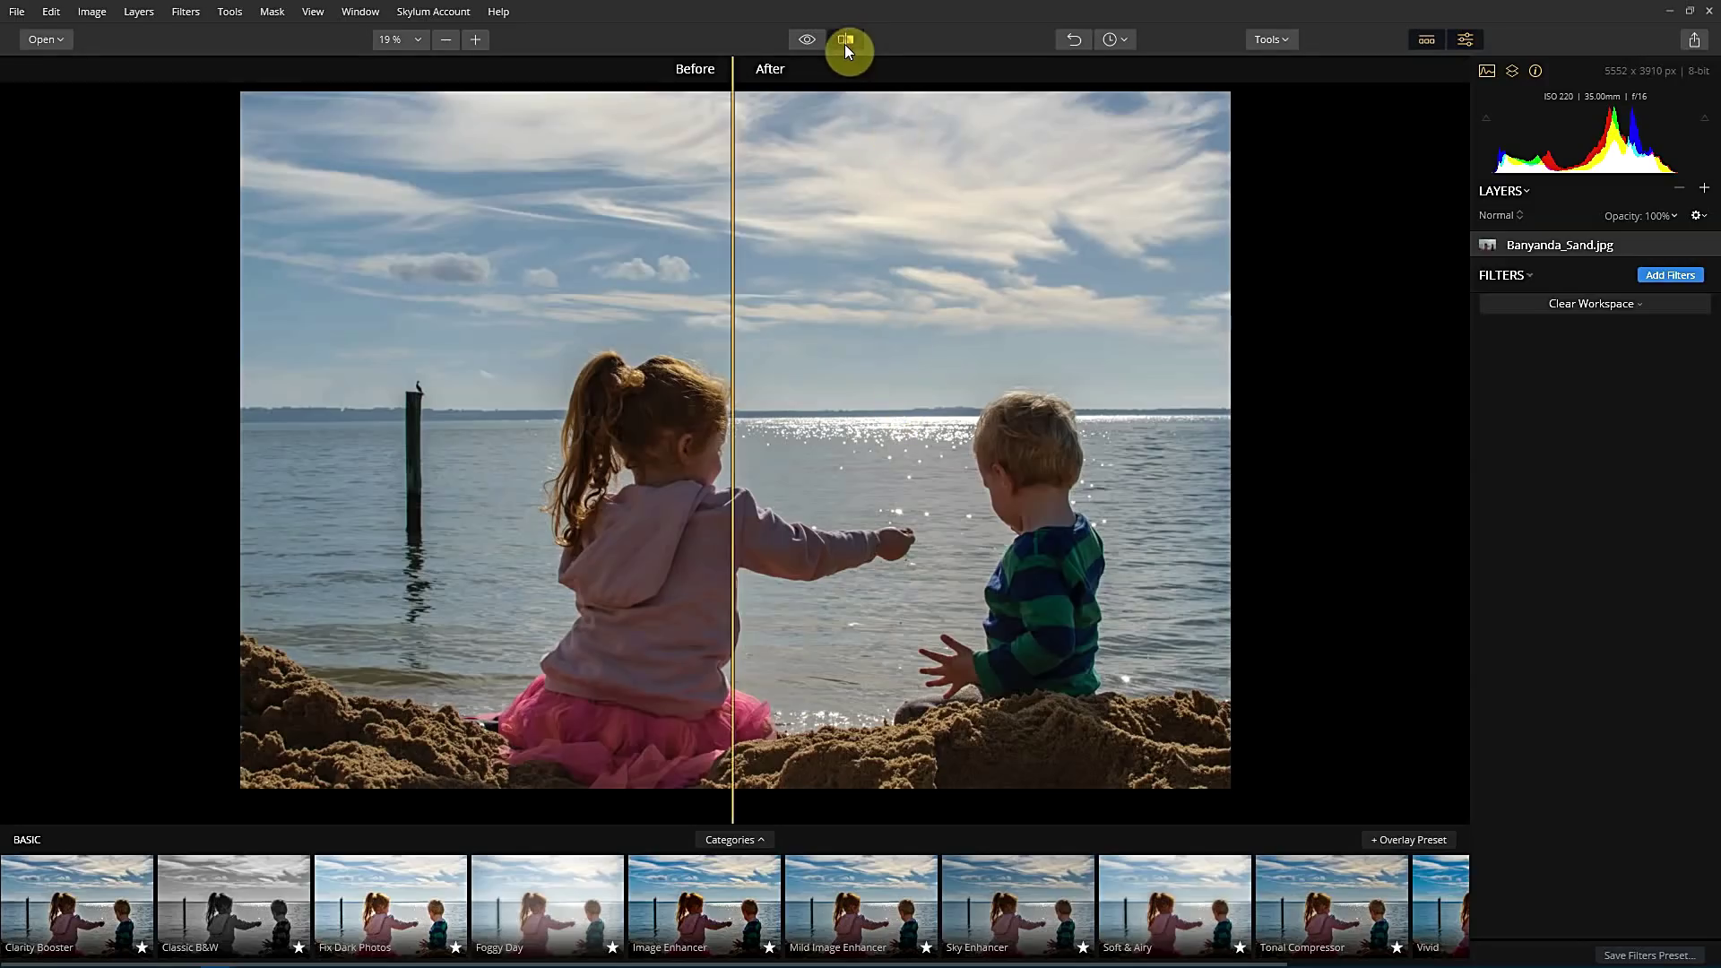
{"action": "left_click", "coordinate": [1669, 275]}
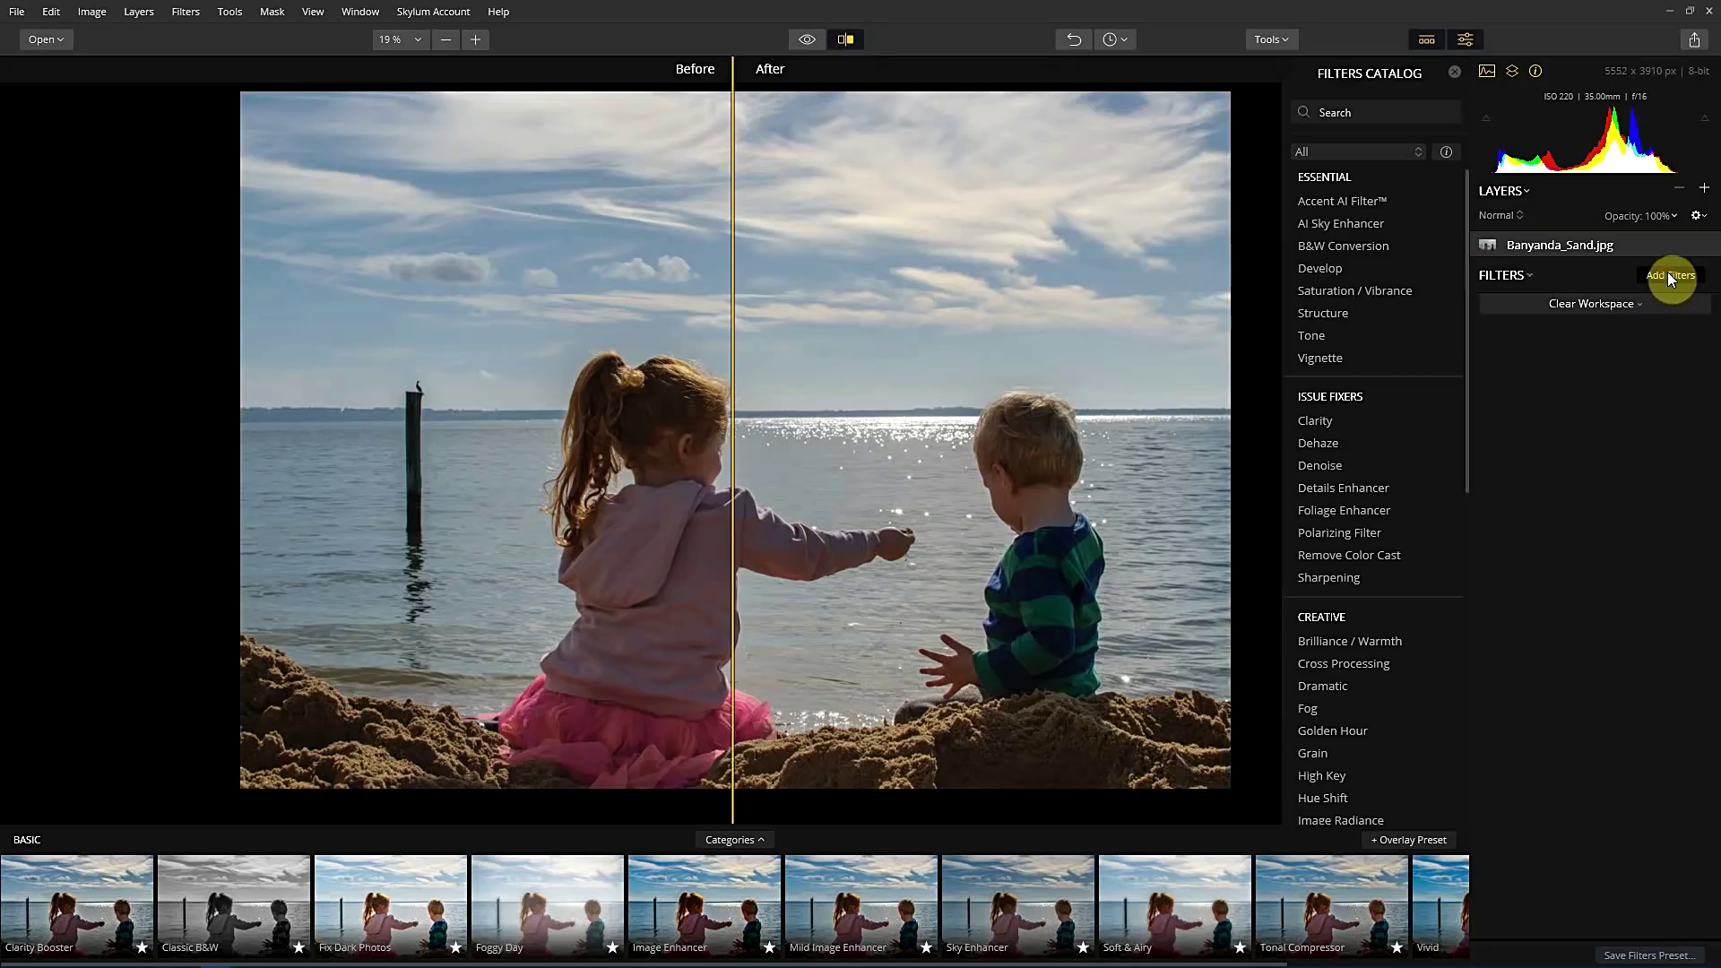
{"action": "left_click", "coordinate": [1381, 224]}
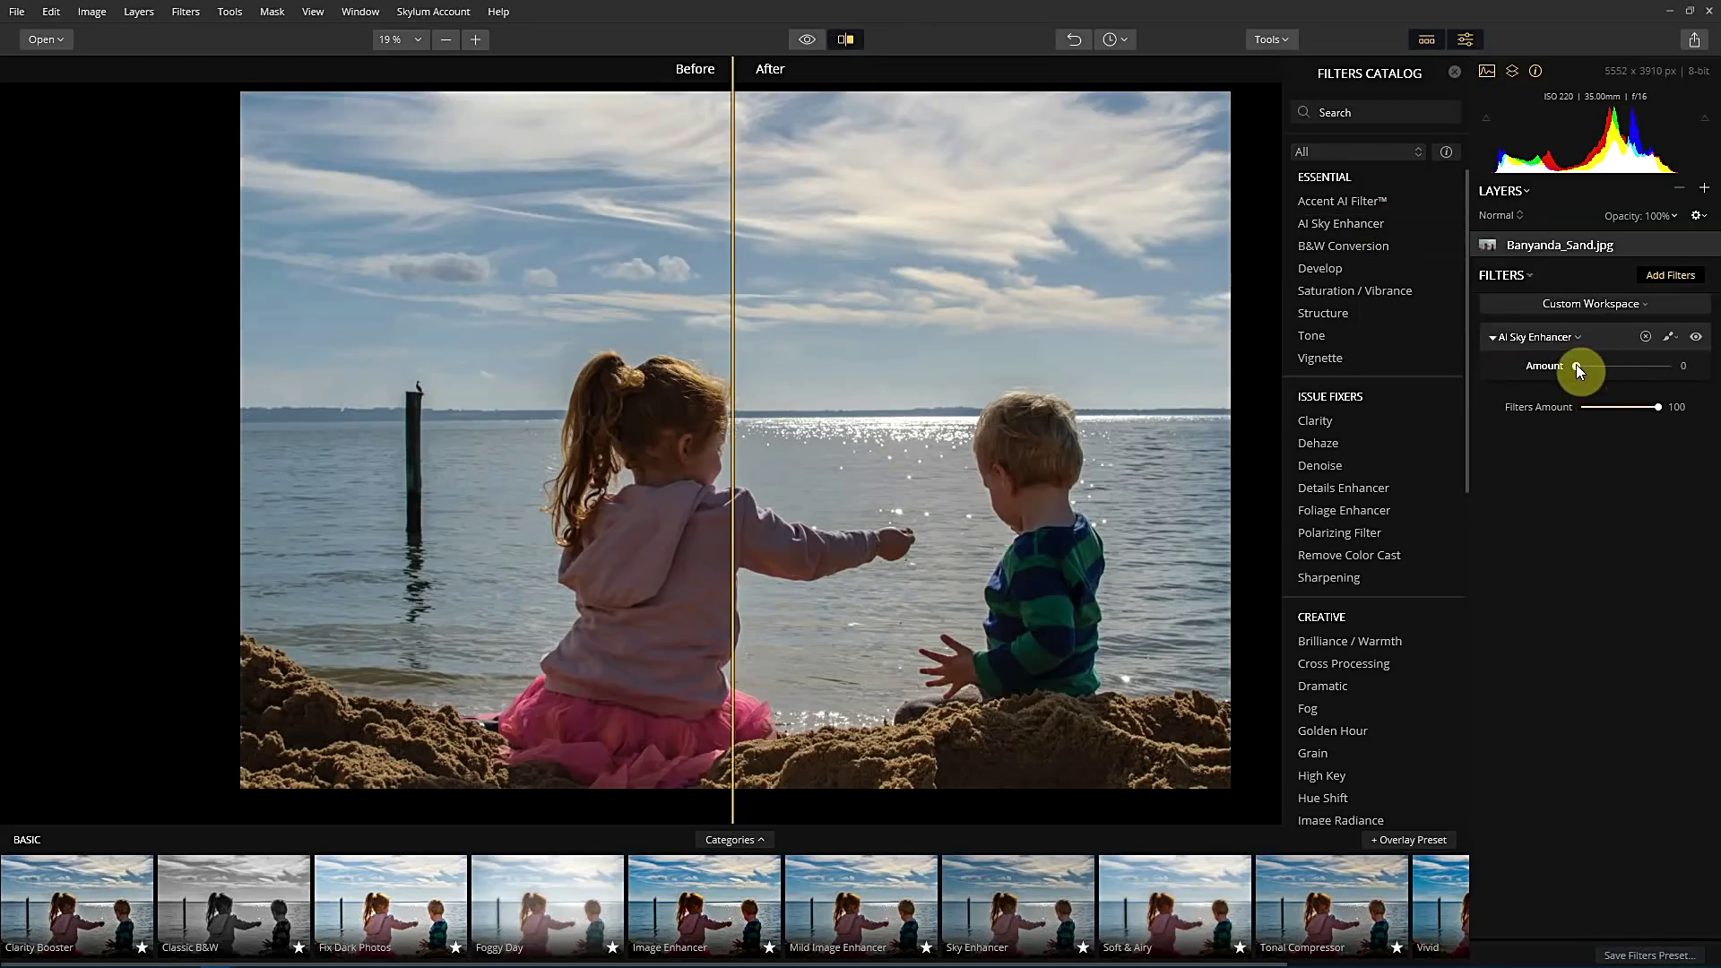
- Set the seaside photo's sky enhancement to Amount 100 and widen the After side
{"action": "left_click_drag", "start_coordinate": [1578, 366], "coordinate": [1650, 363]}
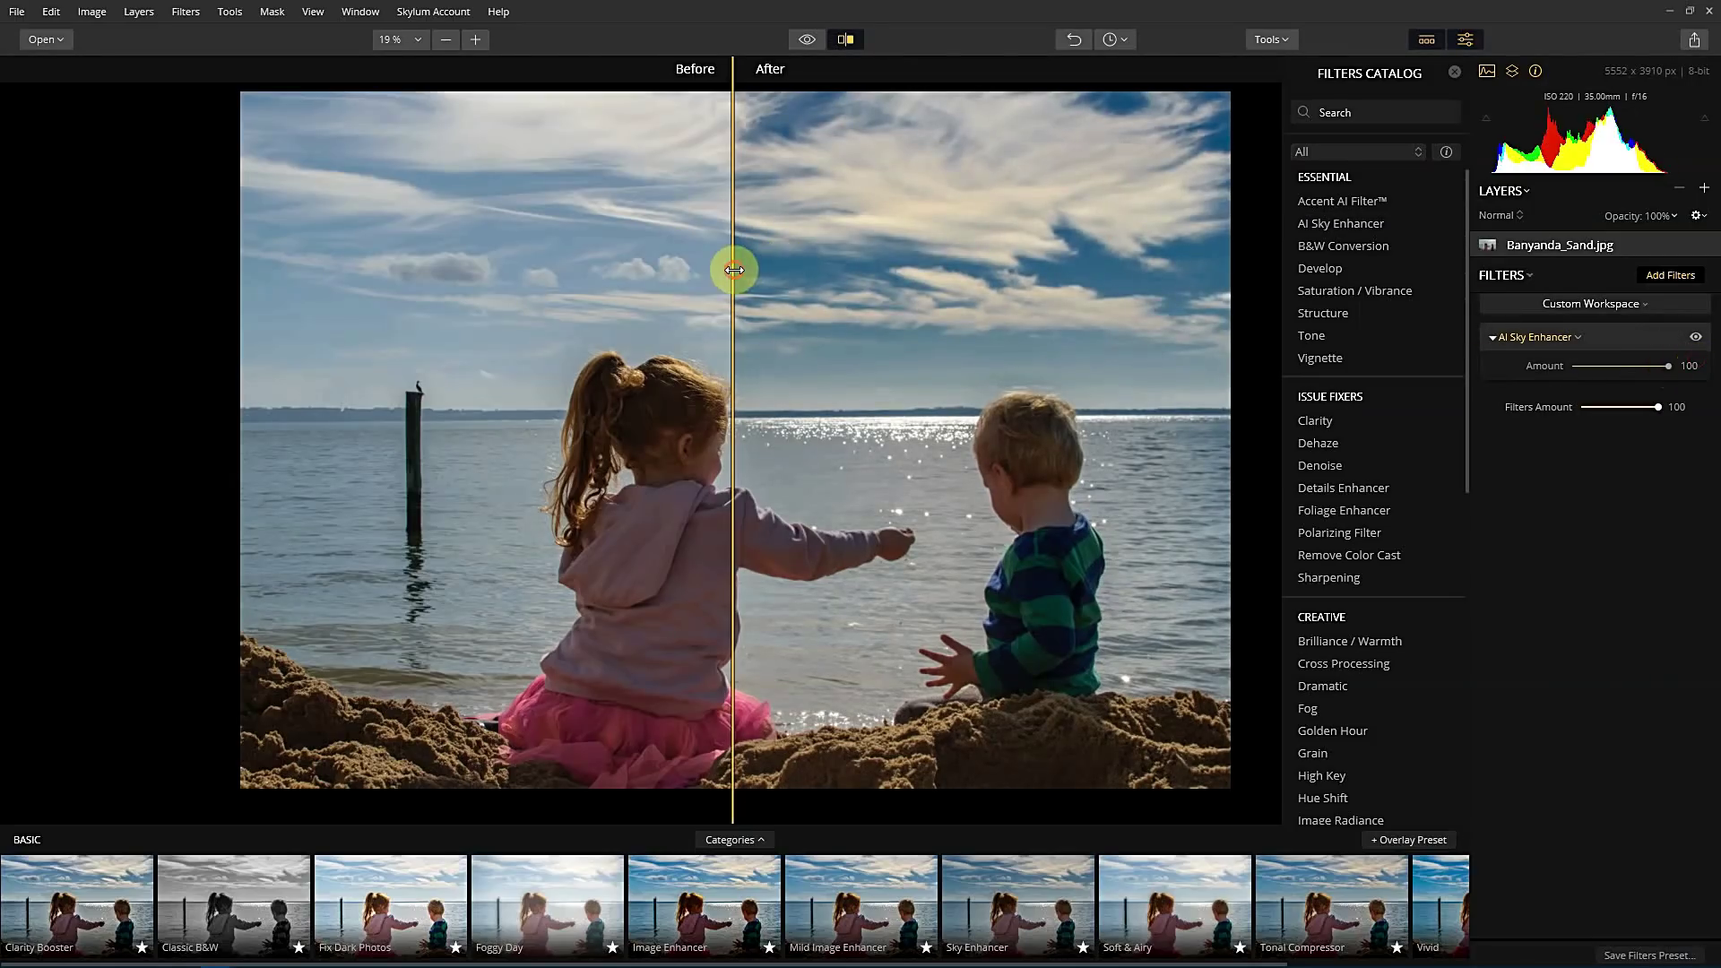
{"action": "left_click_drag", "start_coordinate": [734, 270], "coordinate": [250, 246]}
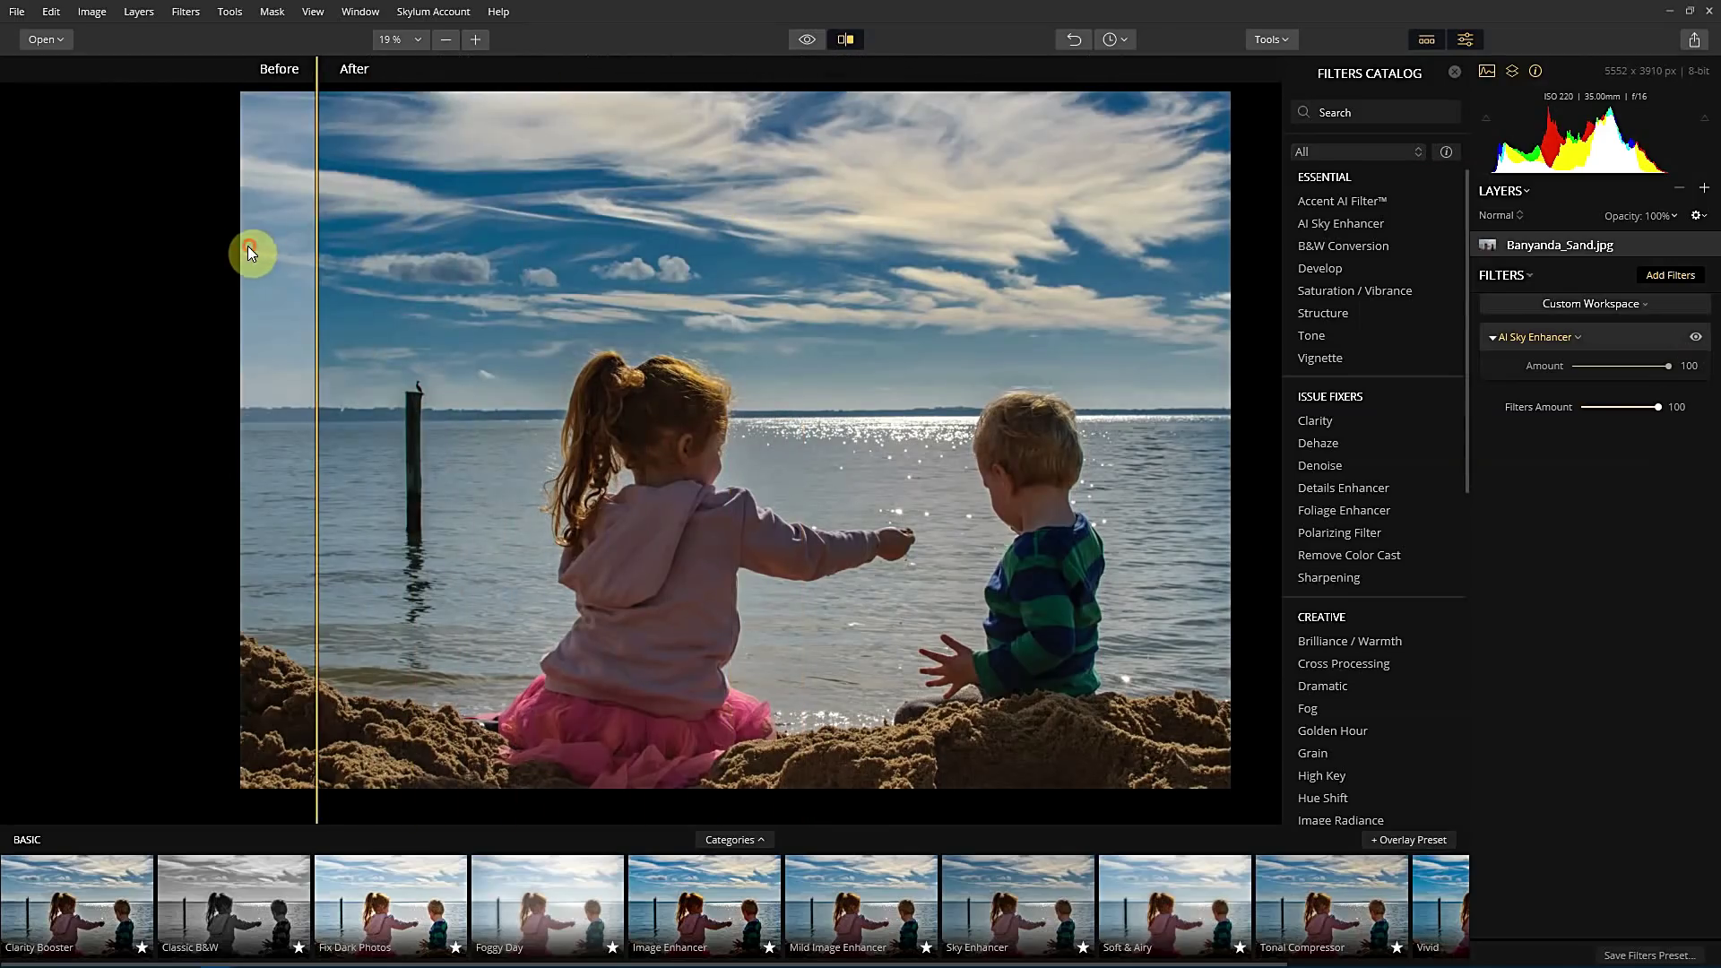
- Turn off the split view, compare at Amount 0, then restore the sky enhancement to 100
{"action": "left_click", "coordinate": [848, 40]}
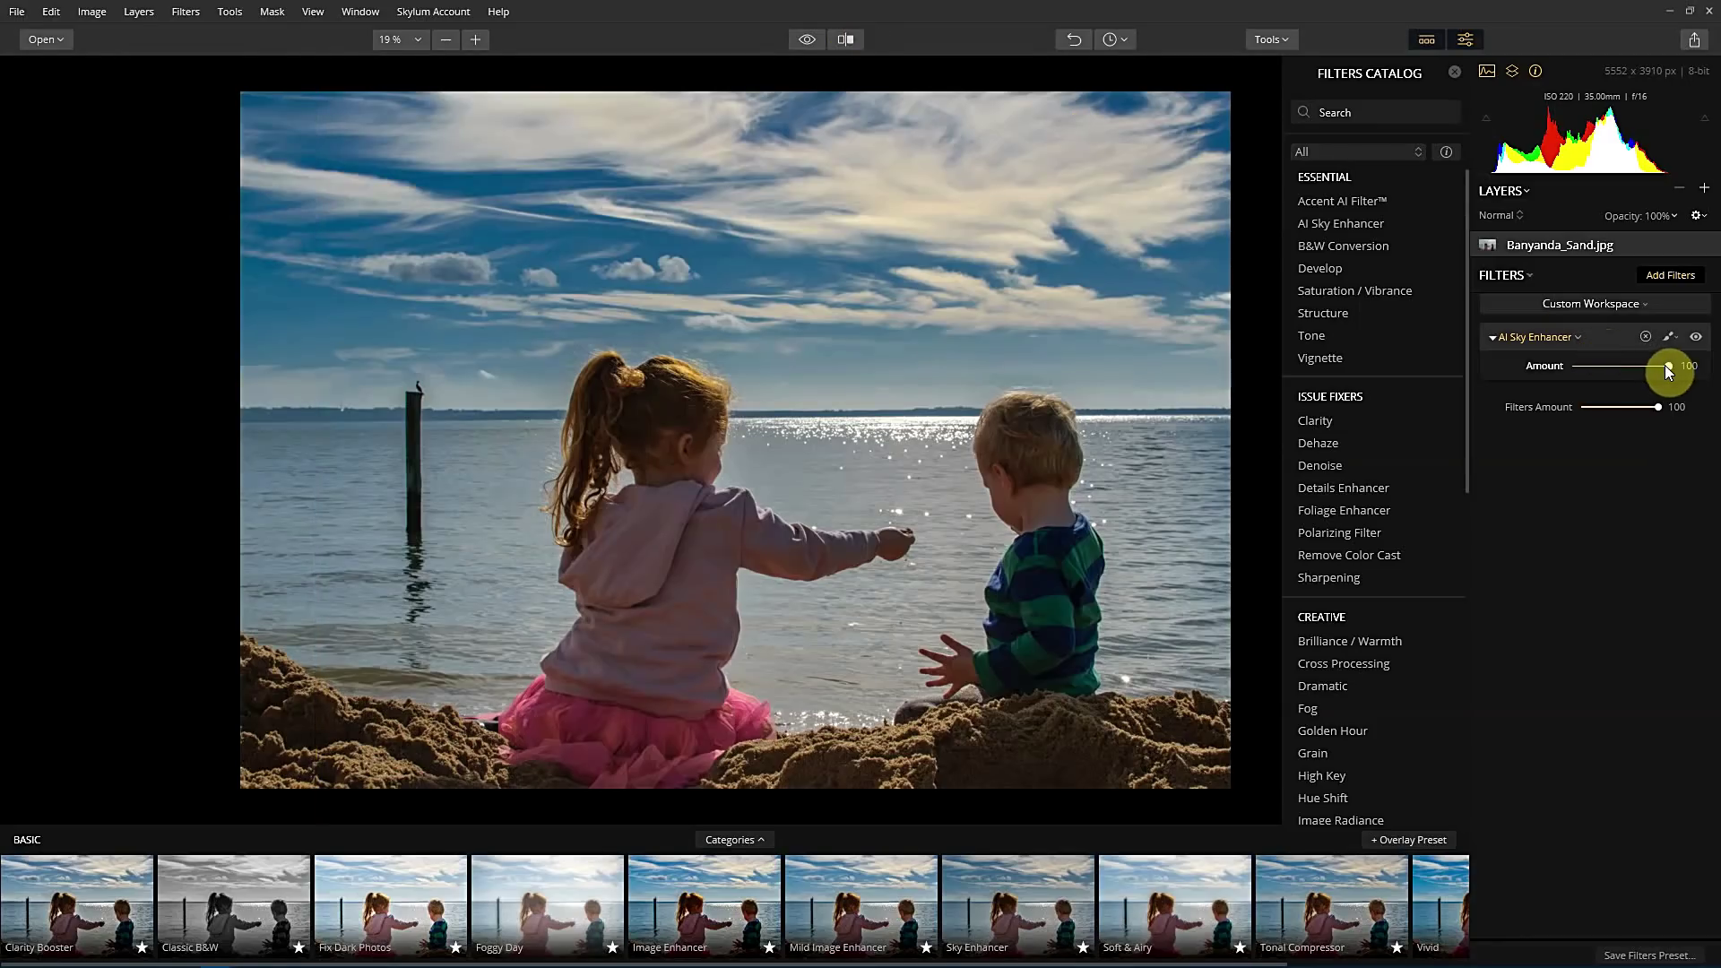
{"action": "left_click_drag", "start_coordinate": [1659, 368], "coordinate": [1549, 369]}
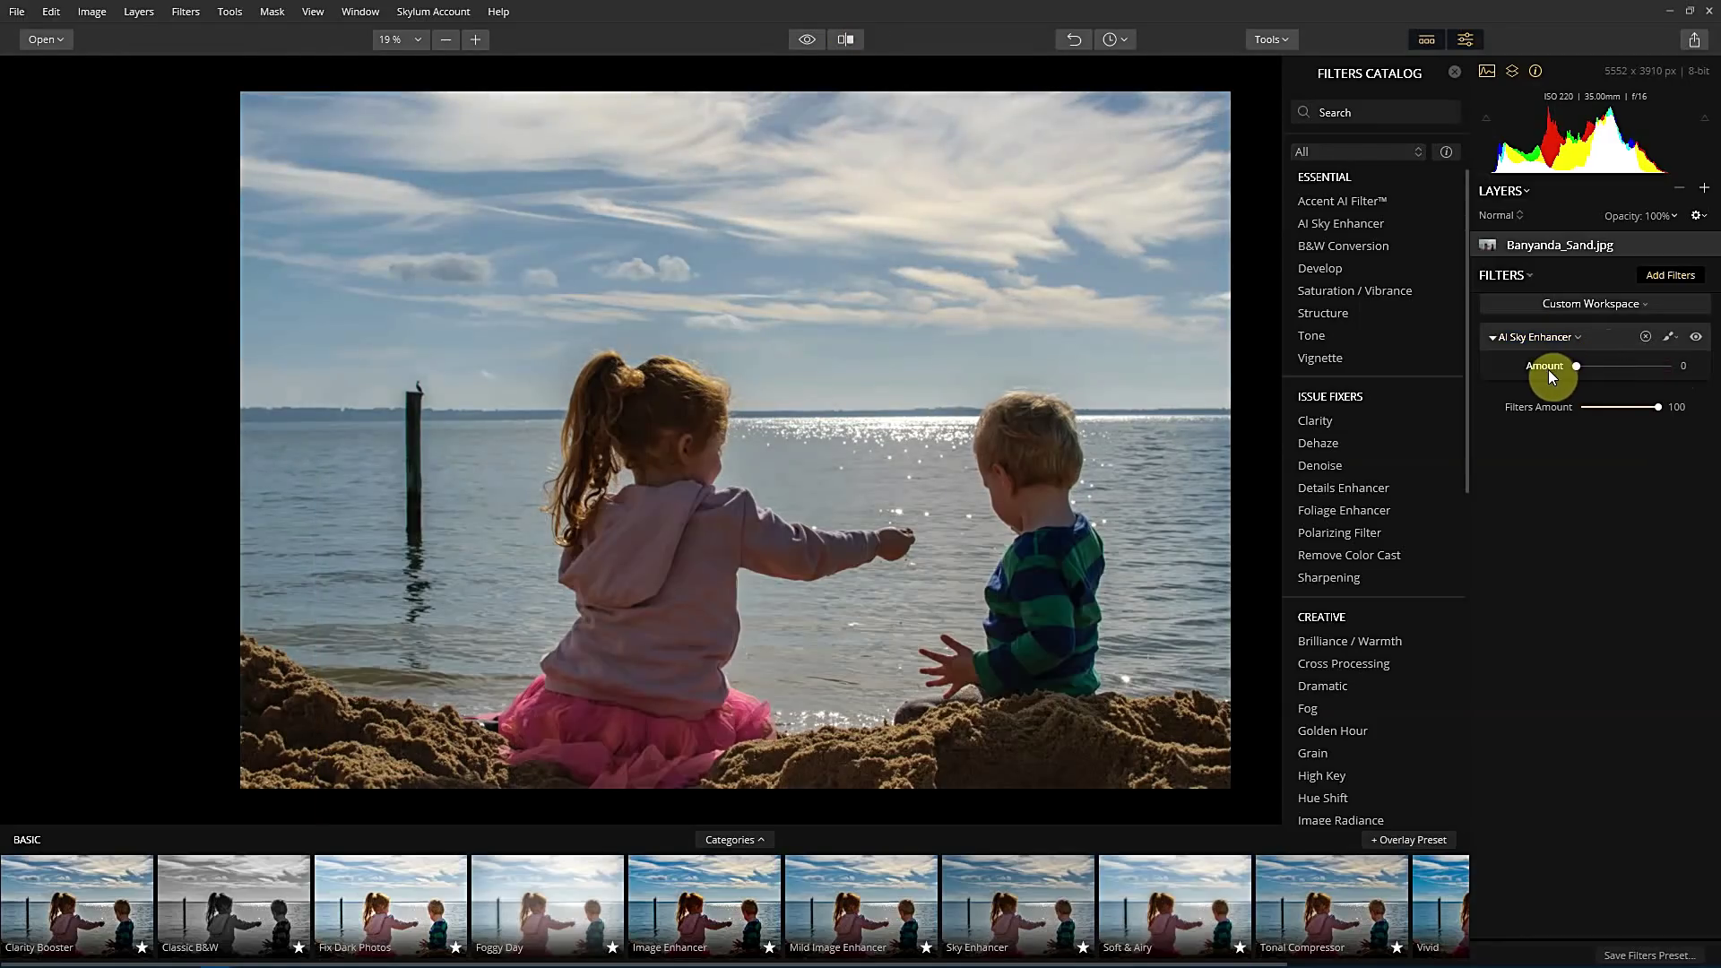
{"action": "double_click", "coordinate": [1547, 369]}
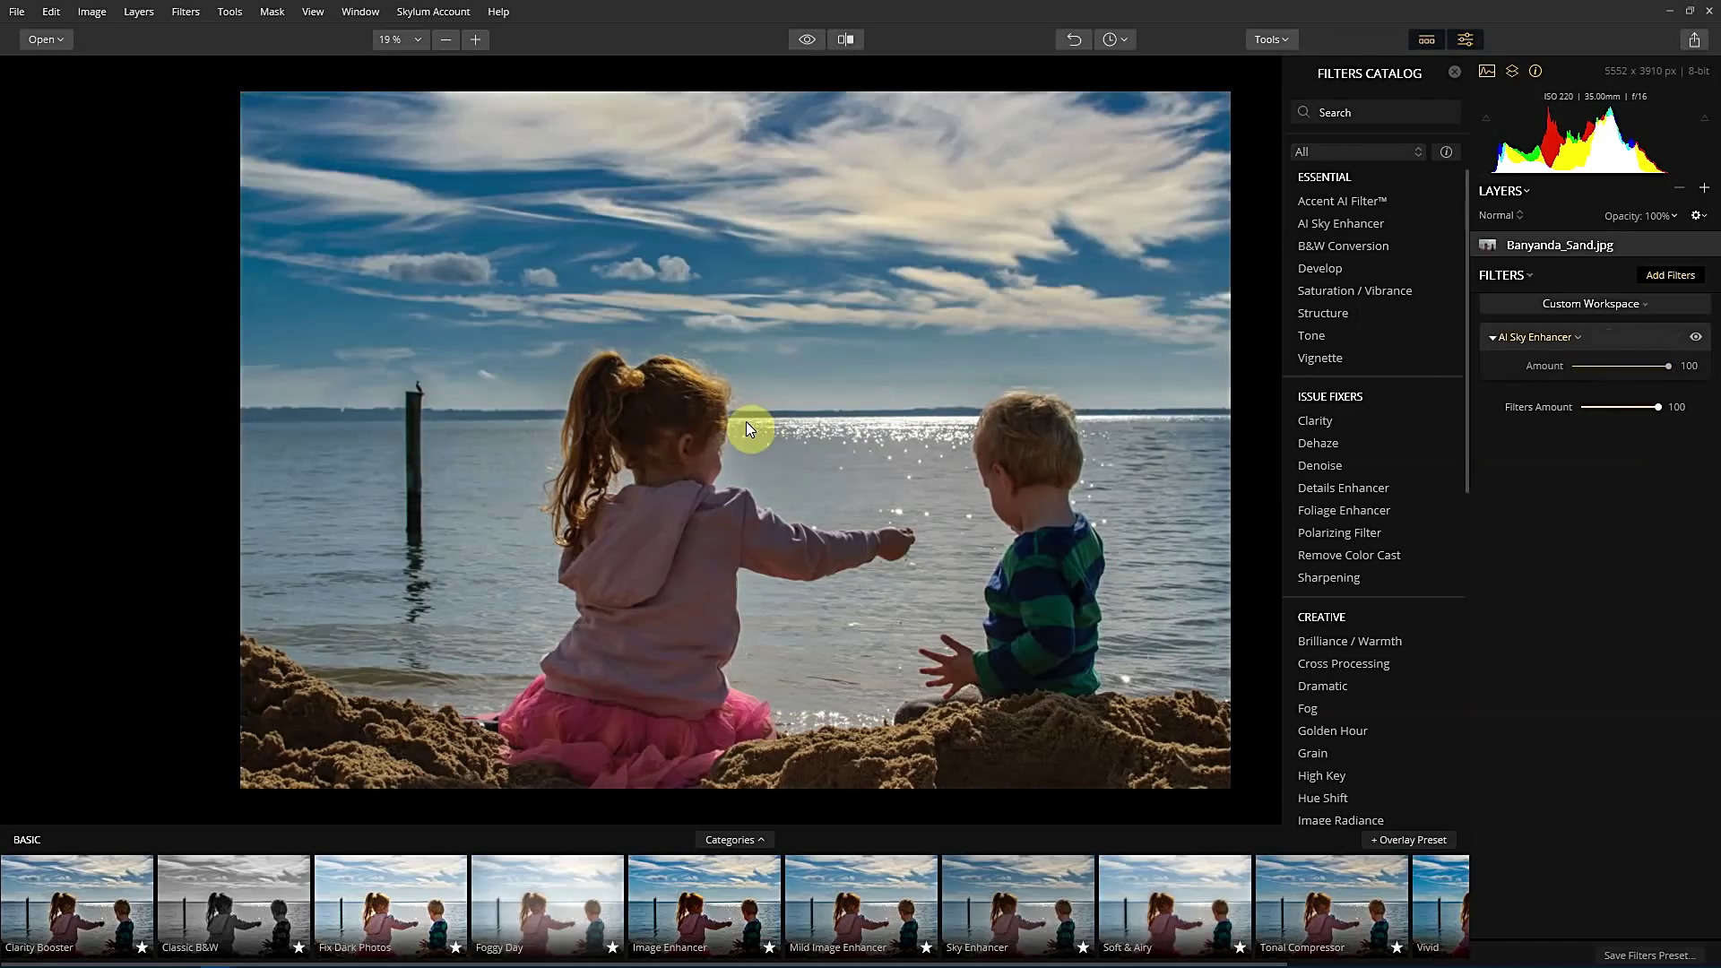